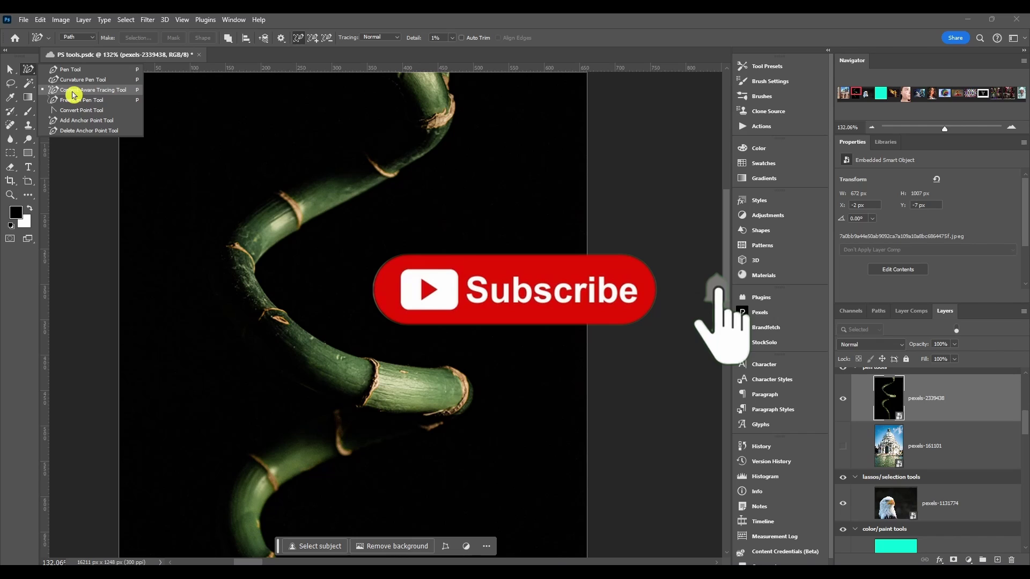
# - With the Content-Aware Tracing Tool, trace the bamboo stalk's lower edge into a path
pyautogui.click(74, 92)
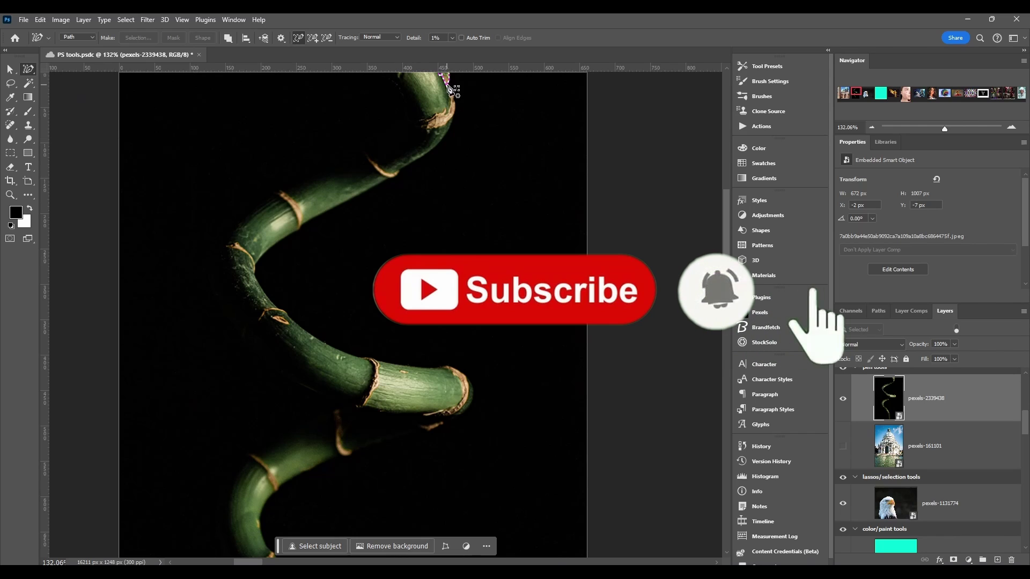
pyautogui.click(451, 128)
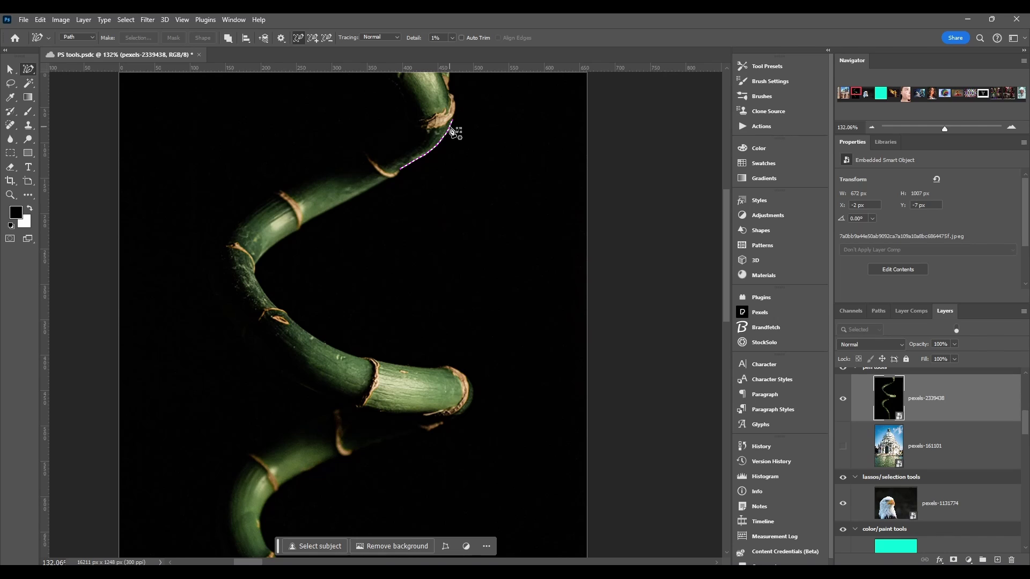
pyautogui.click(451, 130)
pyautogui.click(448, 93)
# - Try the Extend and Delete tracing modes, erasing part of the path, then undo it
pyautogui.press('shift')
pyautogui.click(314, 40)
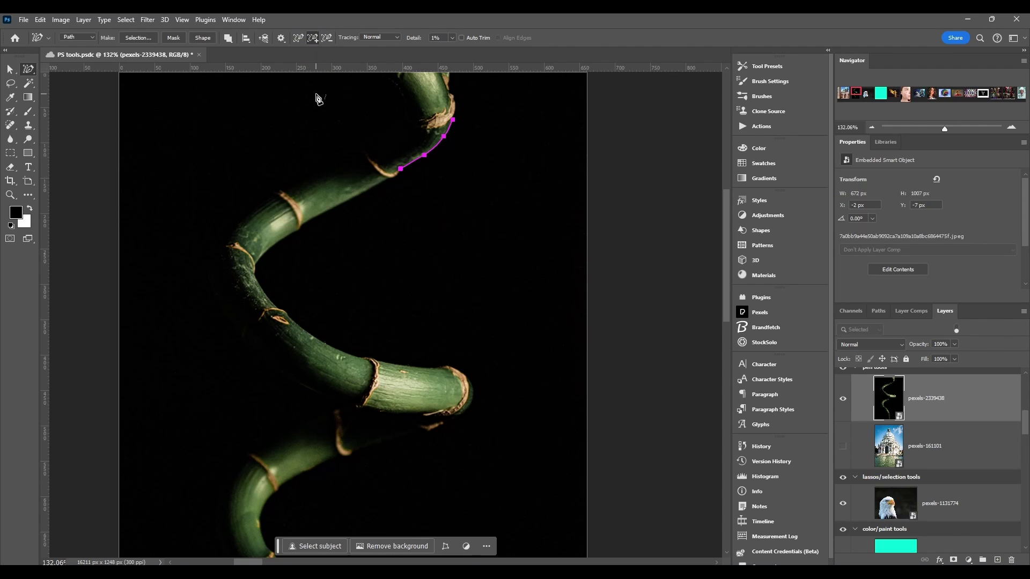
pyautogui.click(330, 43)
pyautogui.click(332, 42)
pyautogui.moveTo(419, 163); pyautogui.dragTo(409, 166)
pyautogui.hotkey('ctrl', 'z')
# - Extend the traced path down the stalk's edge to the tip of the lower segment
pyautogui.press('shift')
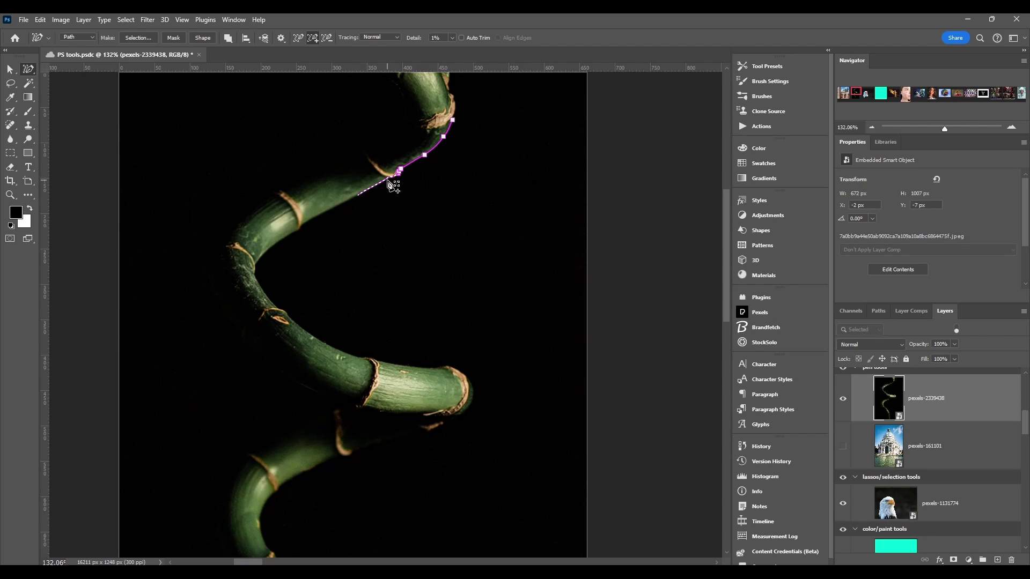
pyautogui.click(358, 195)
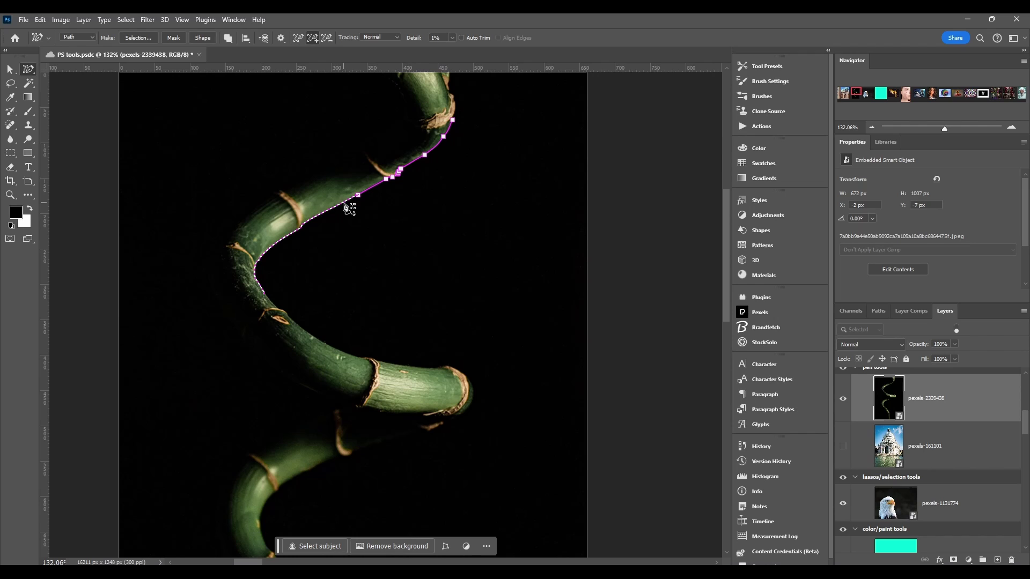
pyautogui.click(266, 289)
pyautogui.press('shift')
pyautogui.click(308, 42)
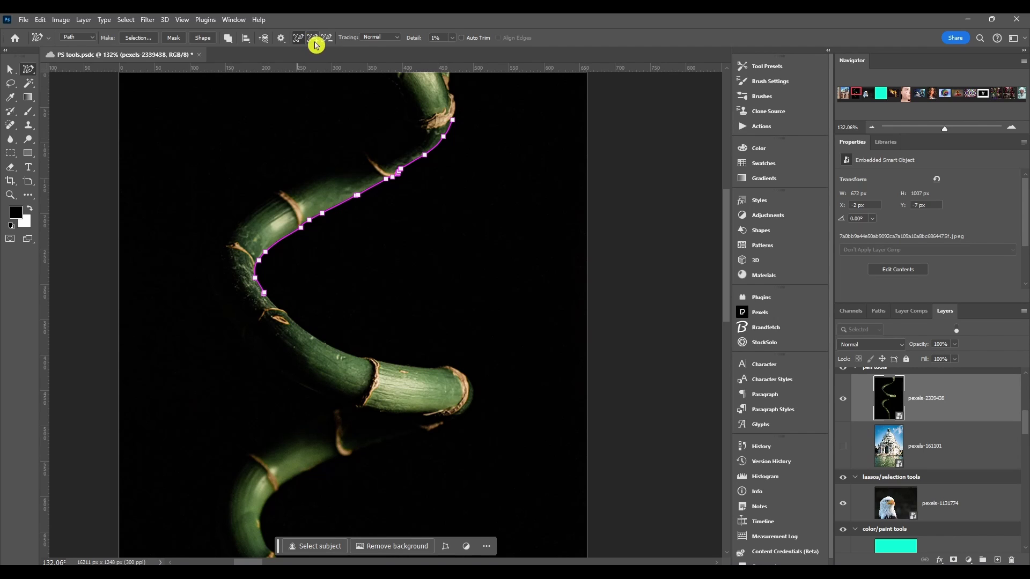
pyautogui.click(275, 308)
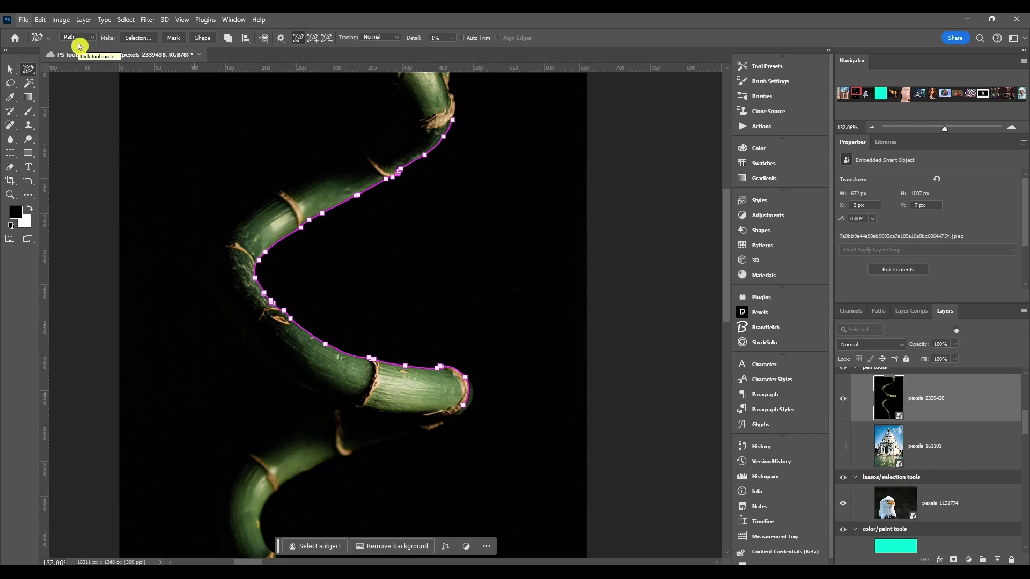
pyautogui.click(48, 38)
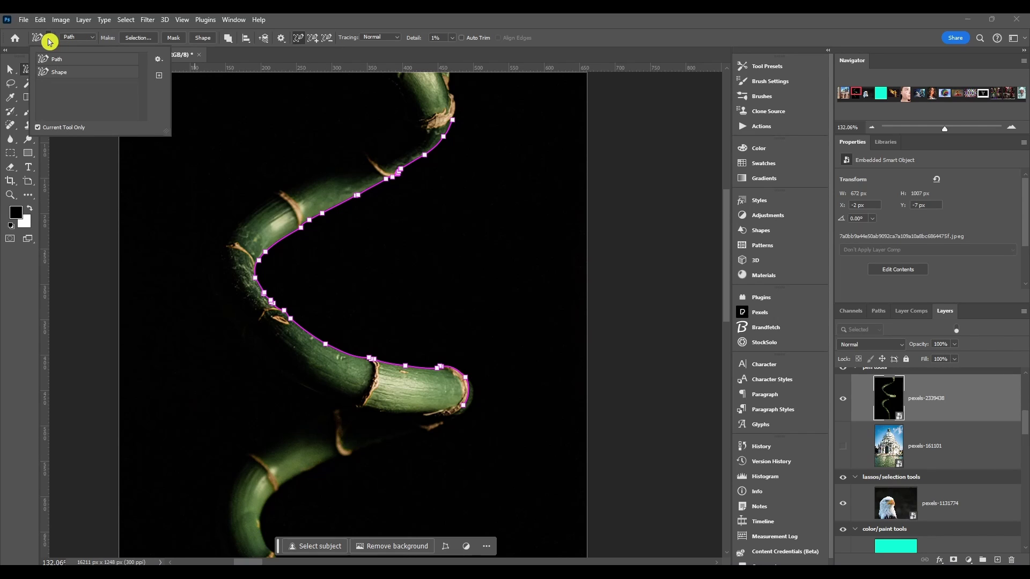
pyautogui.click(51, 38)
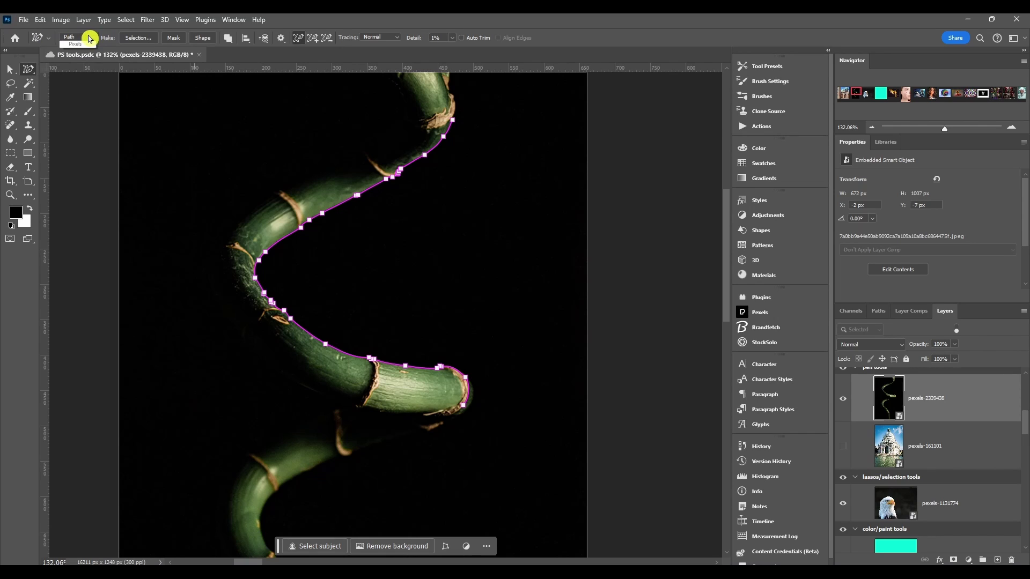
pyautogui.click(79, 37)
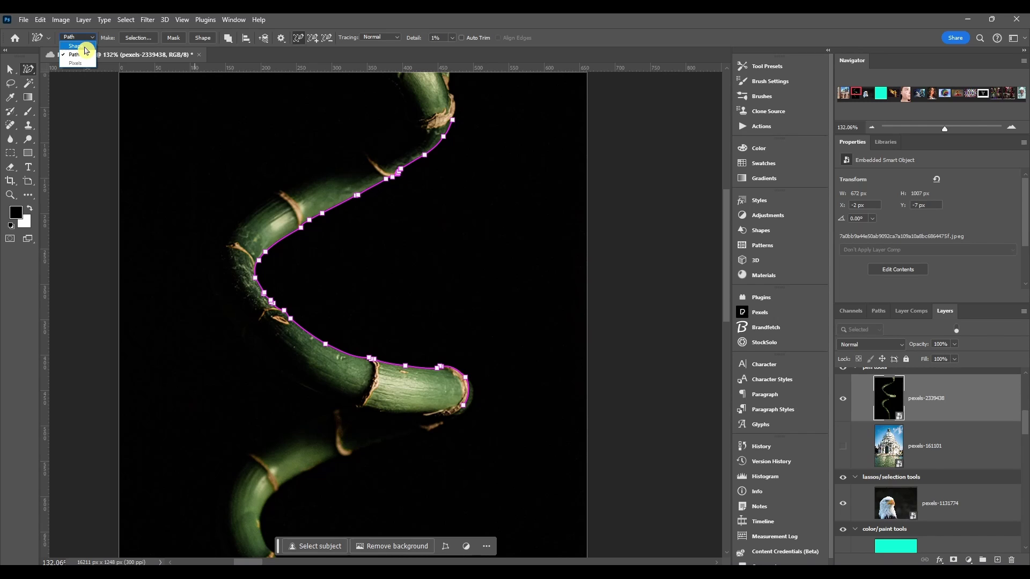
pyautogui.click(103, 38)
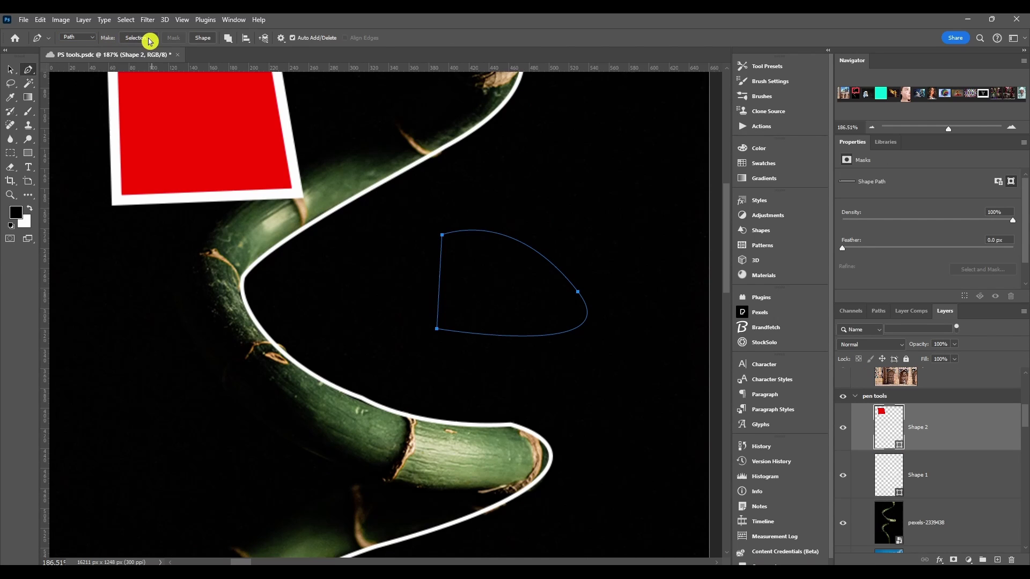
# - Convert the drawn path into a selection through the Make Selection options
pyautogui.click(150, 42)
pyautogui.moveTo(469, 147); pyautogui.dragTo(296, 197)
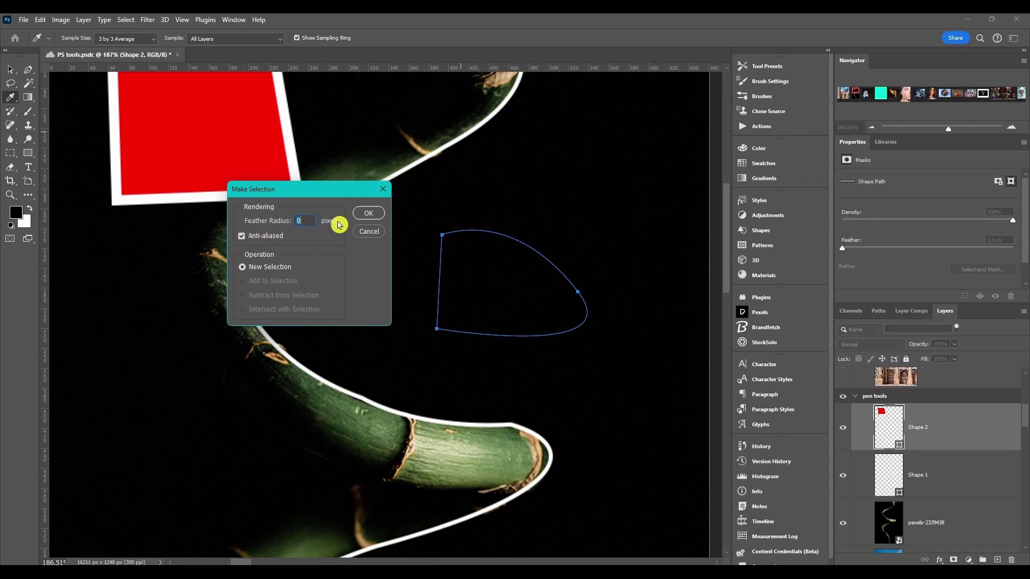
pyautogui.click(242, 236)
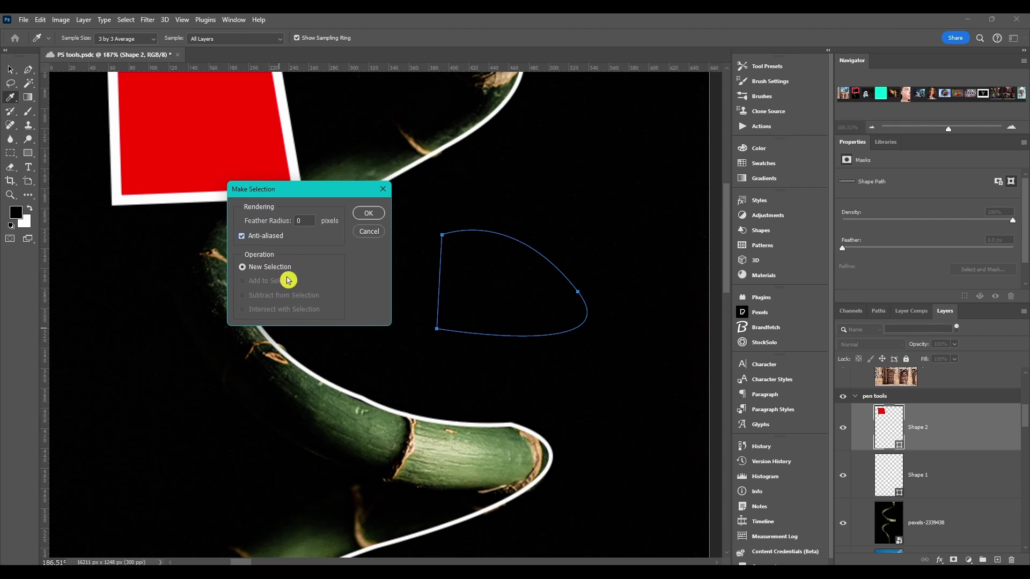
pyautogui.click(368, 213)
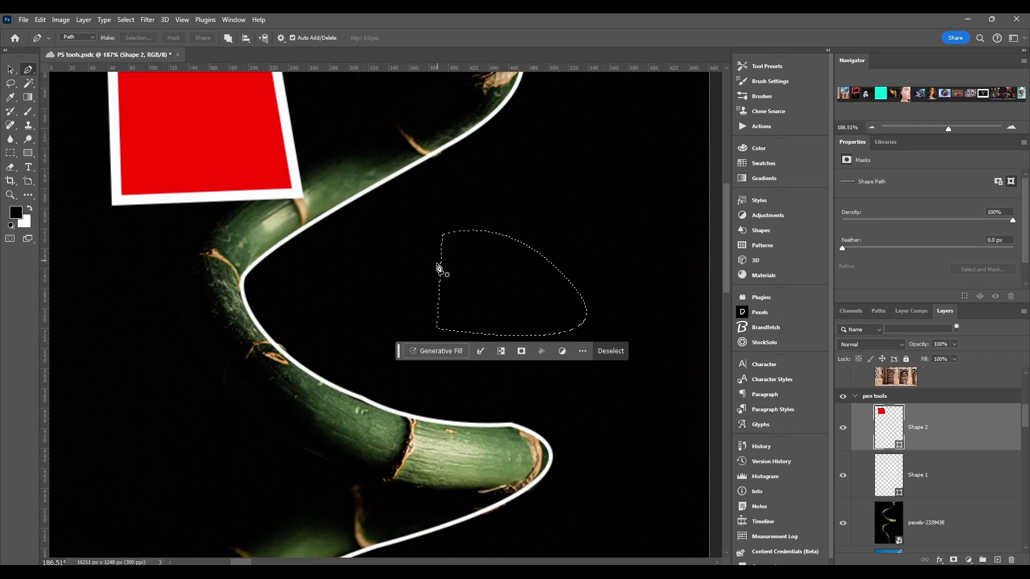
# - Deselect and turn the path into a new shape layer, Shape 3
pyautogui.click(481, 352)
pyautogui.click(157, 36)
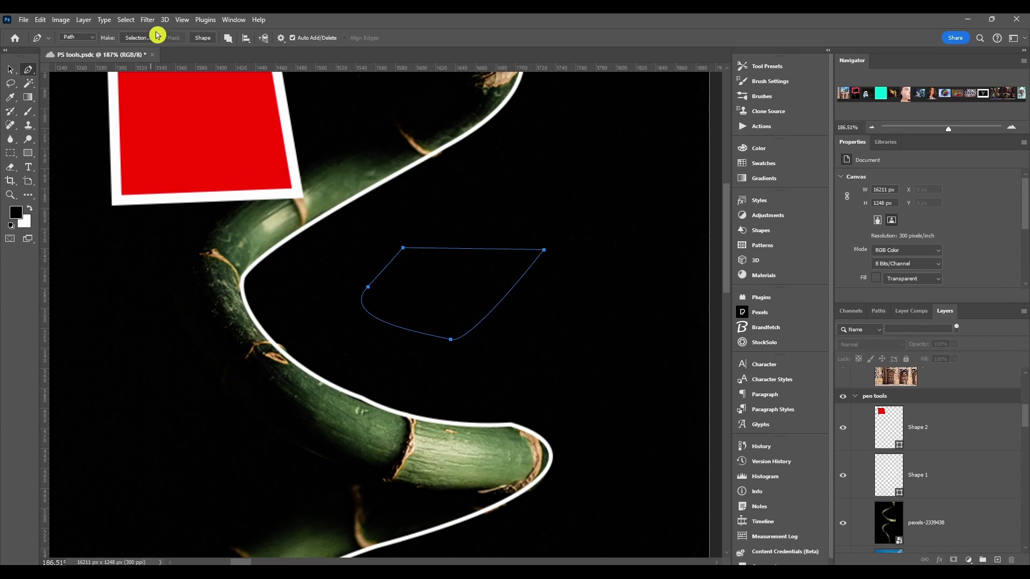
pyautogui.click(203, 38)
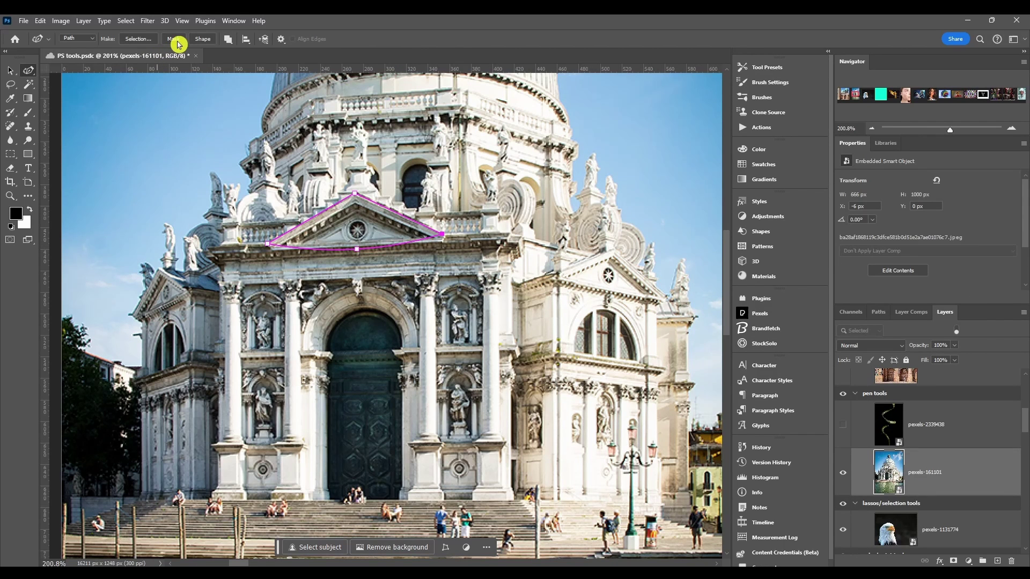
# - Mask the church photo with the pediment path and drag the mask's points into a bulging curve
pyautogui.click(172, 39)
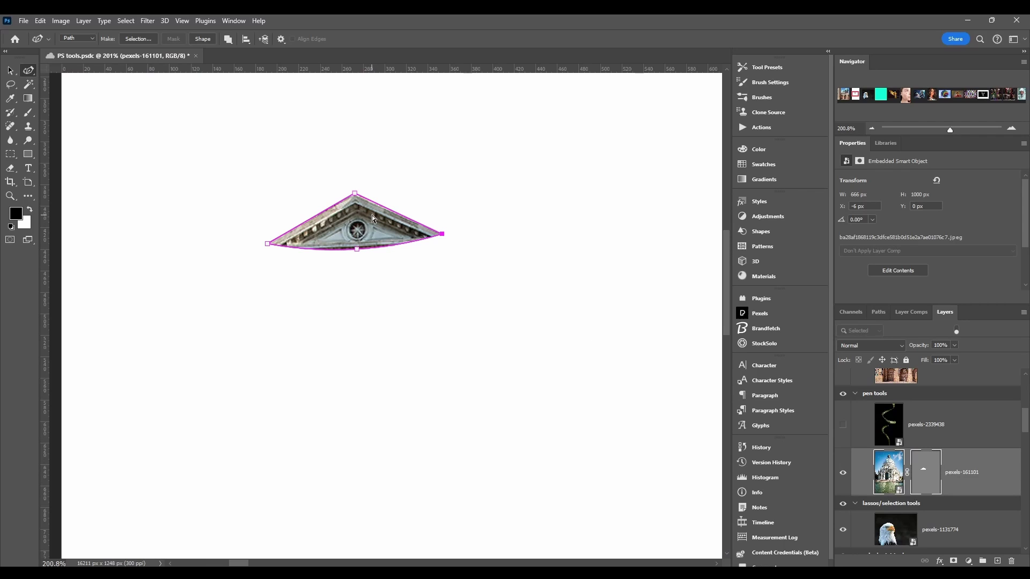
pyautogui.moveTo(401, 234); pyautogui.dragTo(328, 145)
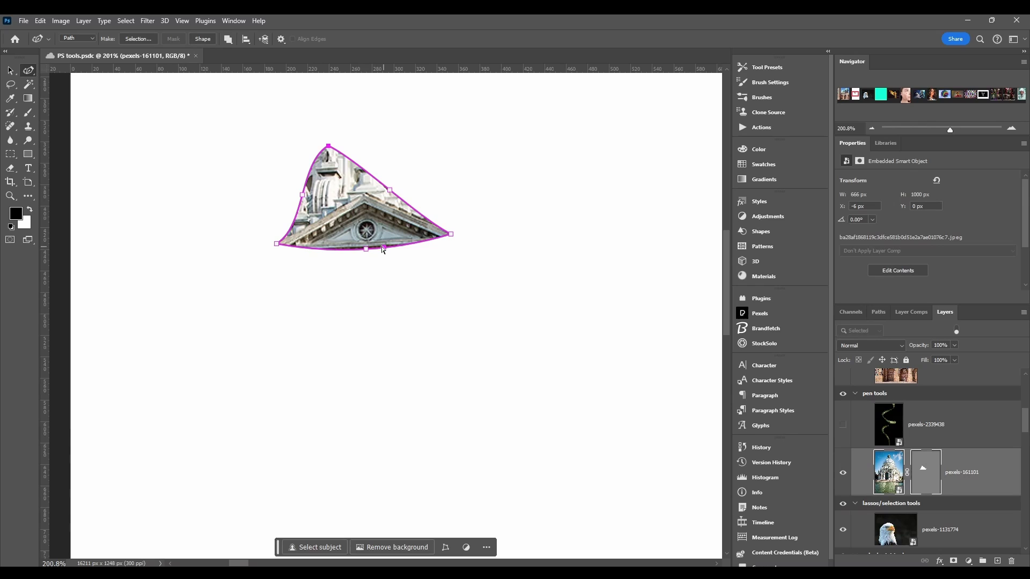
pyautogui.moveTo(366, 252); pyautogui.dragTo(371, 298)
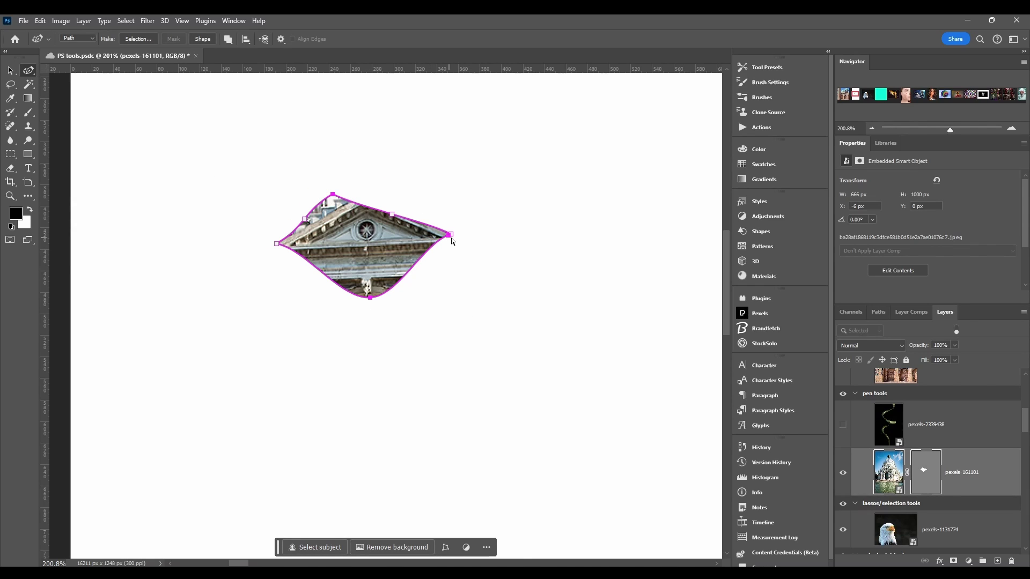
pyautogui.moveTo(453, 237); pyautogui.dragTo(484, 212)
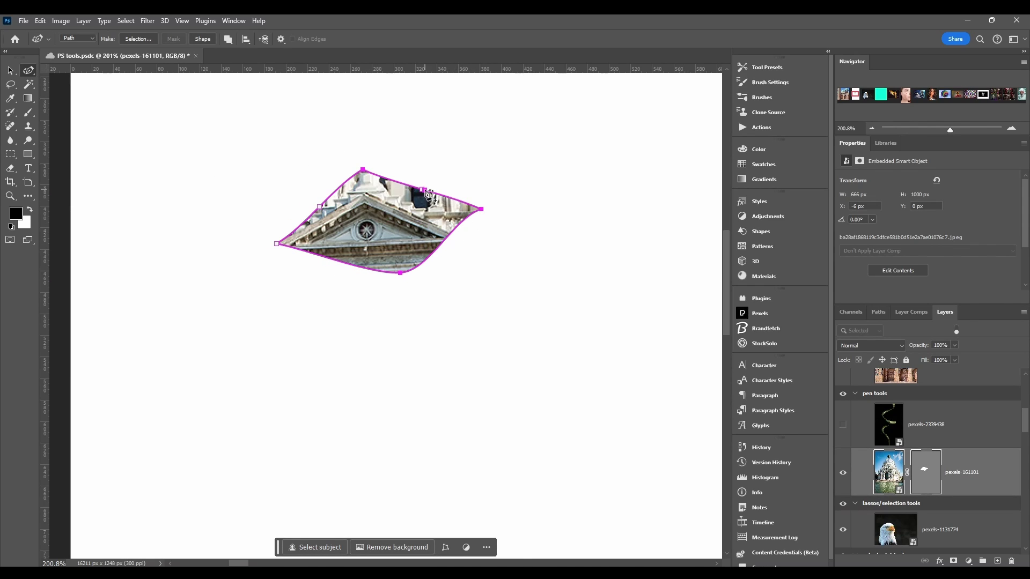
pyautogui.moveTo(428, 194); pyautogui.dragTo(387, 134)
pyautogui.click(934, 476)
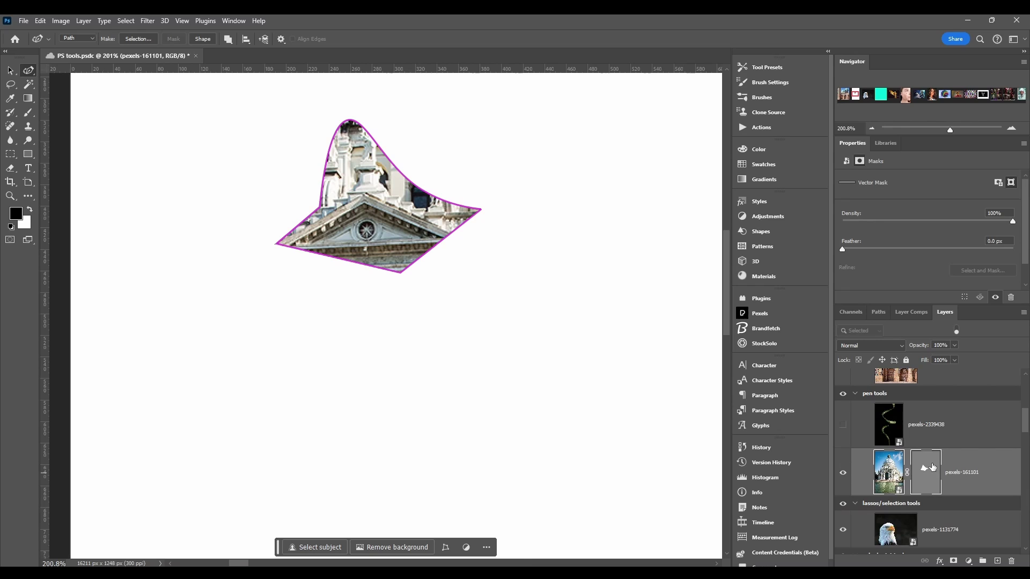
pyautogui.click(878, 312)
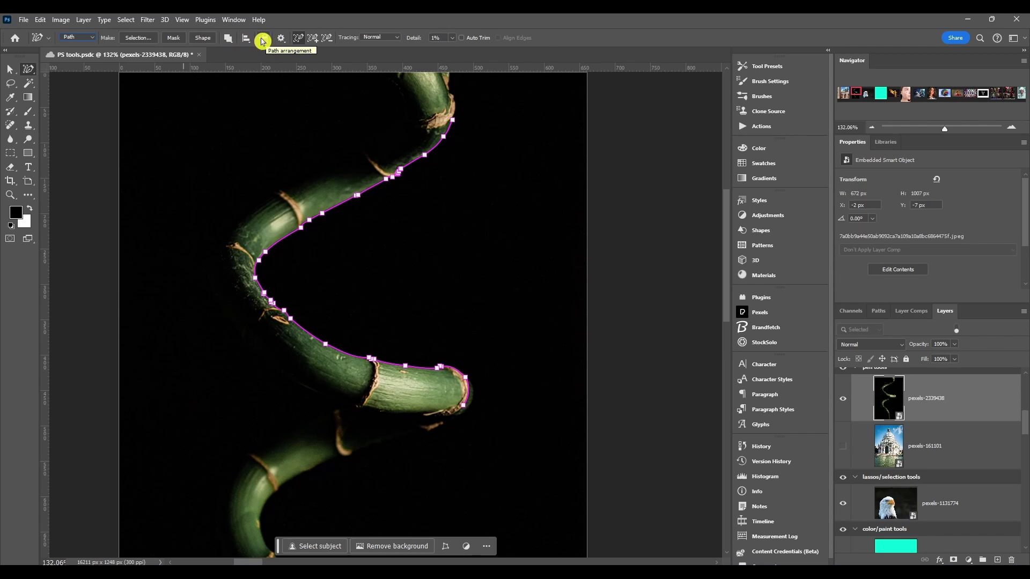
# - Browse the Path Operations, Path Alignment and Path Arrangement menus, then bring up Path Options
pyautogui.click(237, 42)
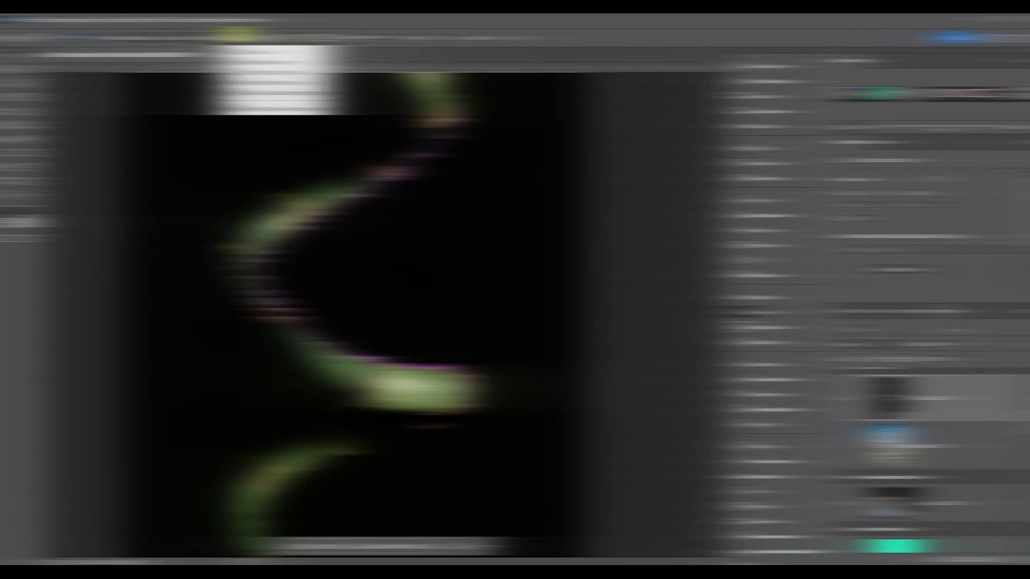
pyautogui.click(243, 39)
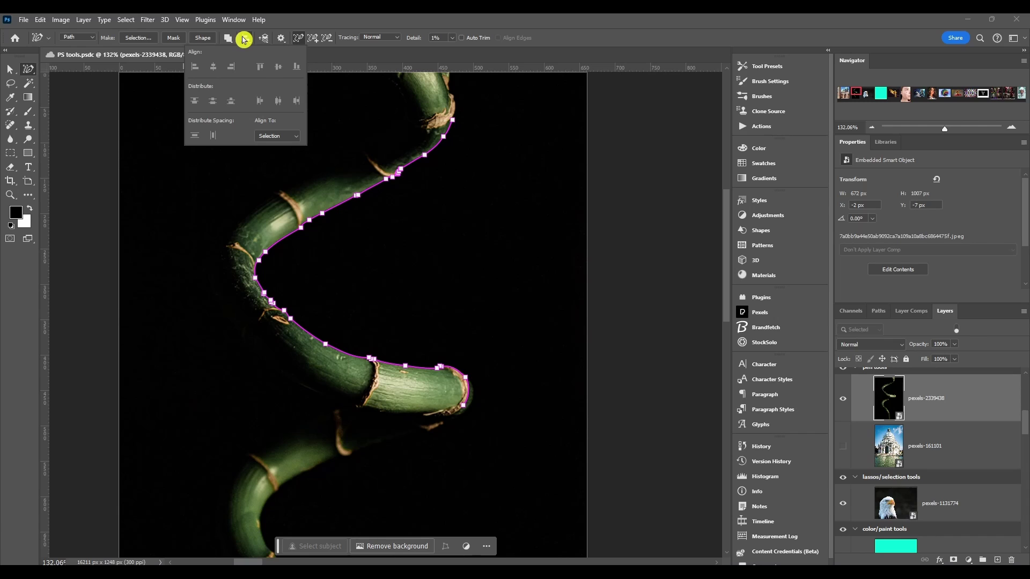
pyautogui.click(278, 136)
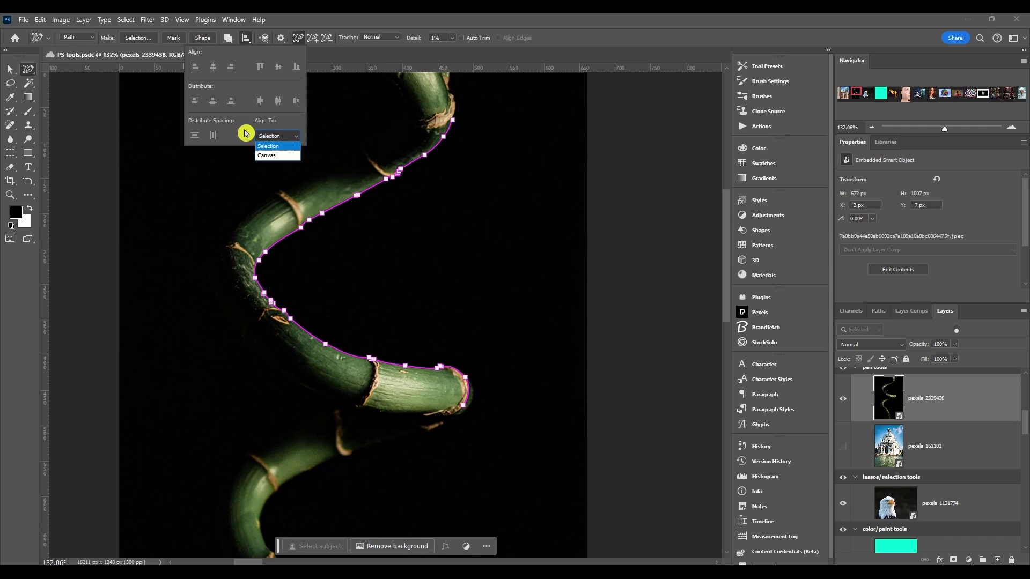
pyautogui.click(245, 134)
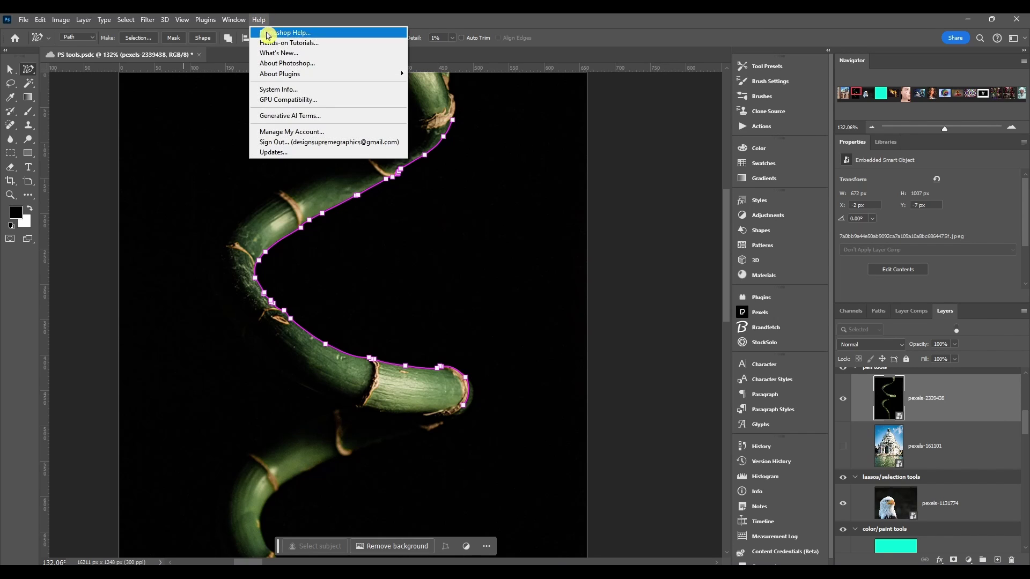
pyautogui.click(285, 23)
pyautogui.click(264, 38)
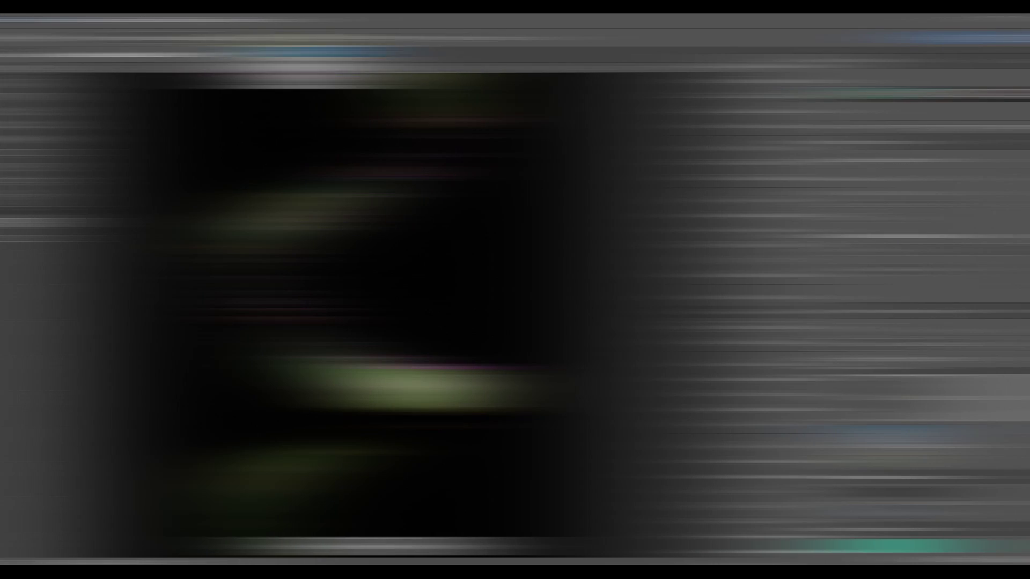
pyautogui.click(282, 38)
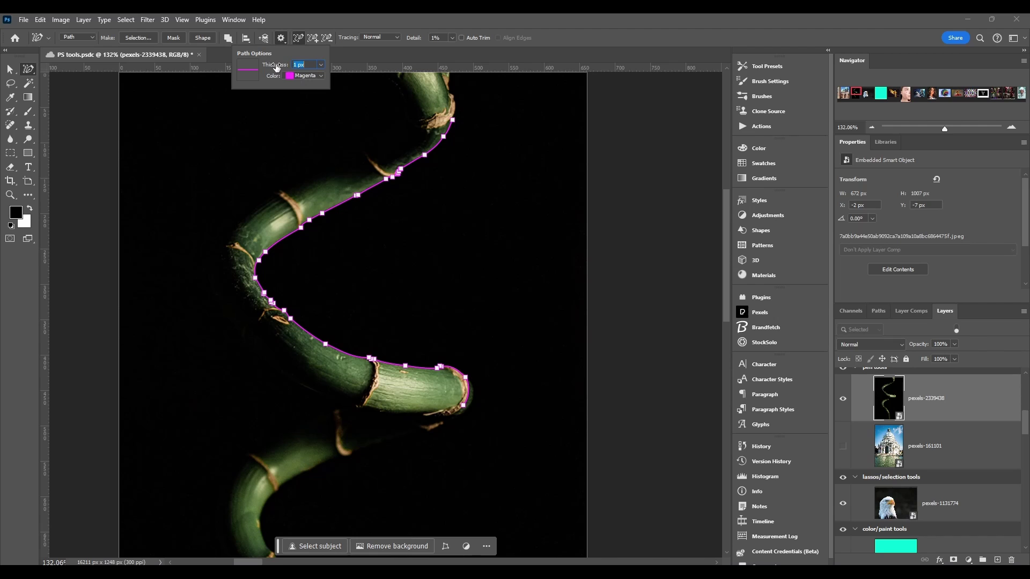
# - Set the bamboo path's outline Color to Default blue in Path Options
pyautogui.click(304, 75)
pyautogui.click(301, 83)
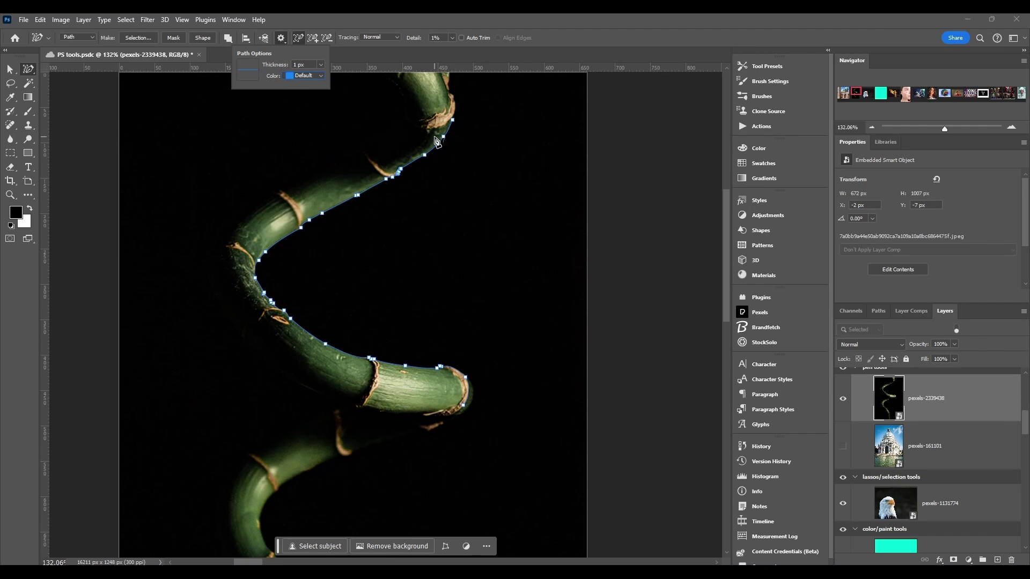
pyautogui.click(322, 213)
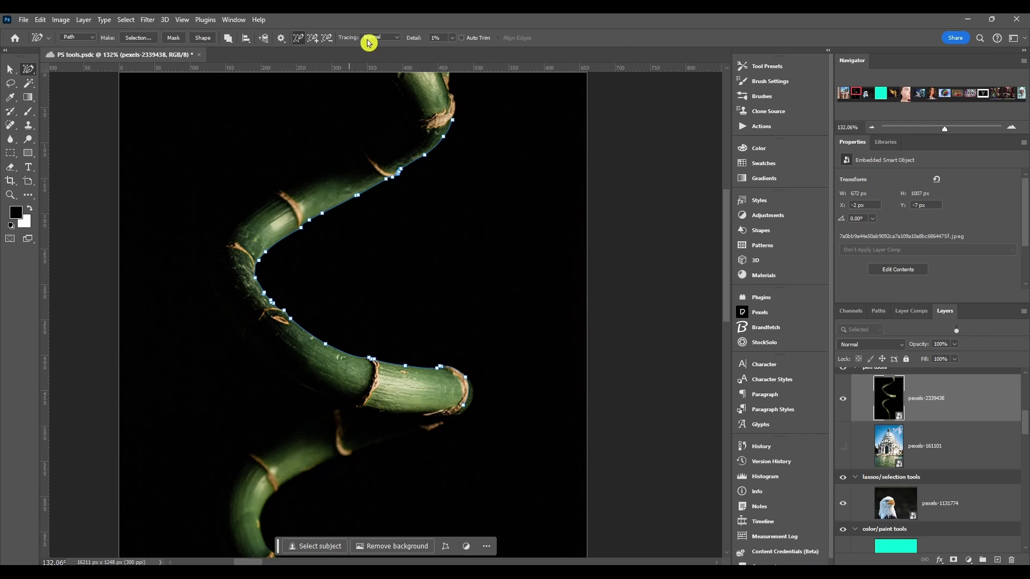
pyautogui.click(377, 39)
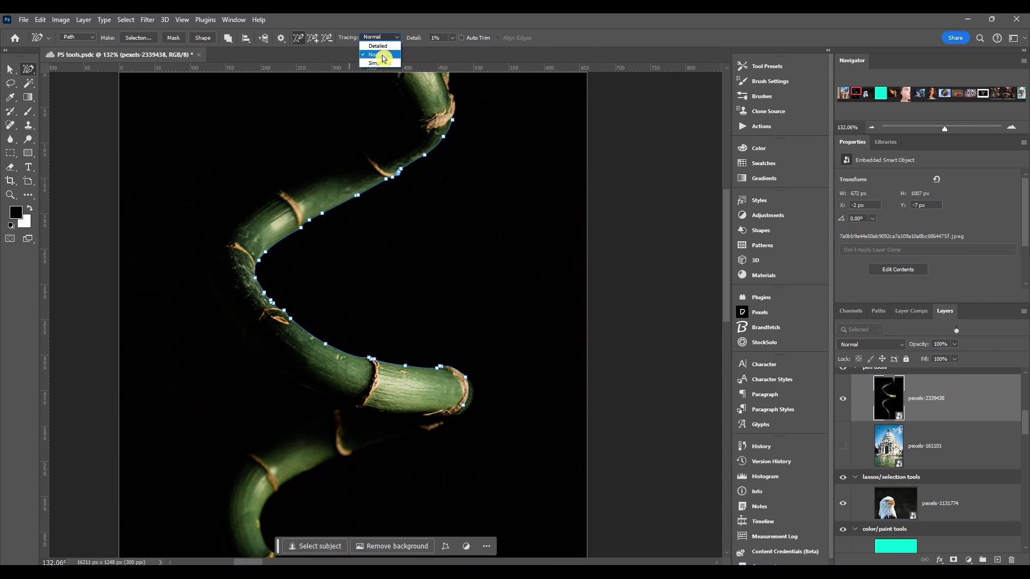
pyautogui.click(385, 47)
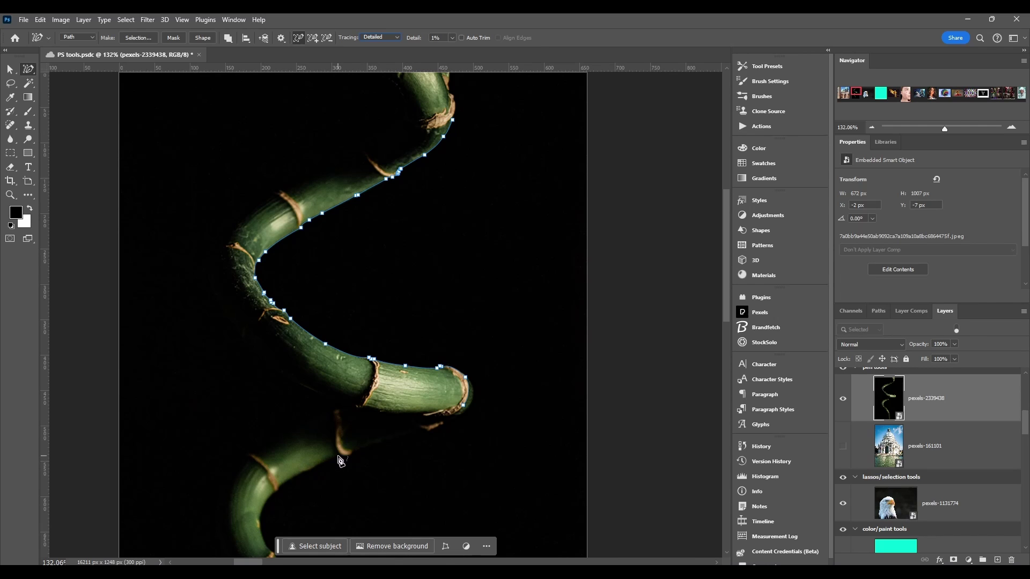
pyautogui.click(397, 37)
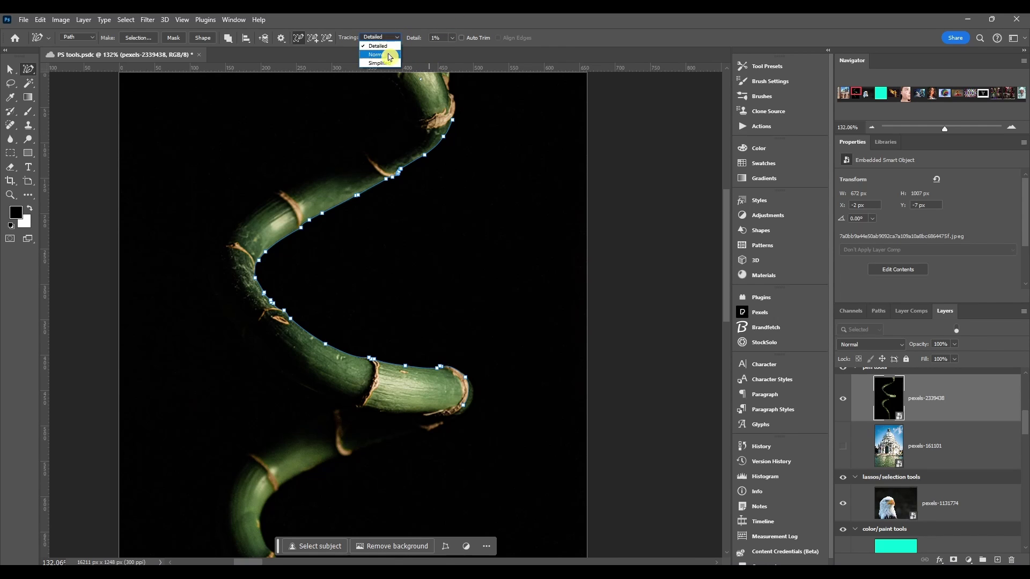
pyautogui.click(390, 56)
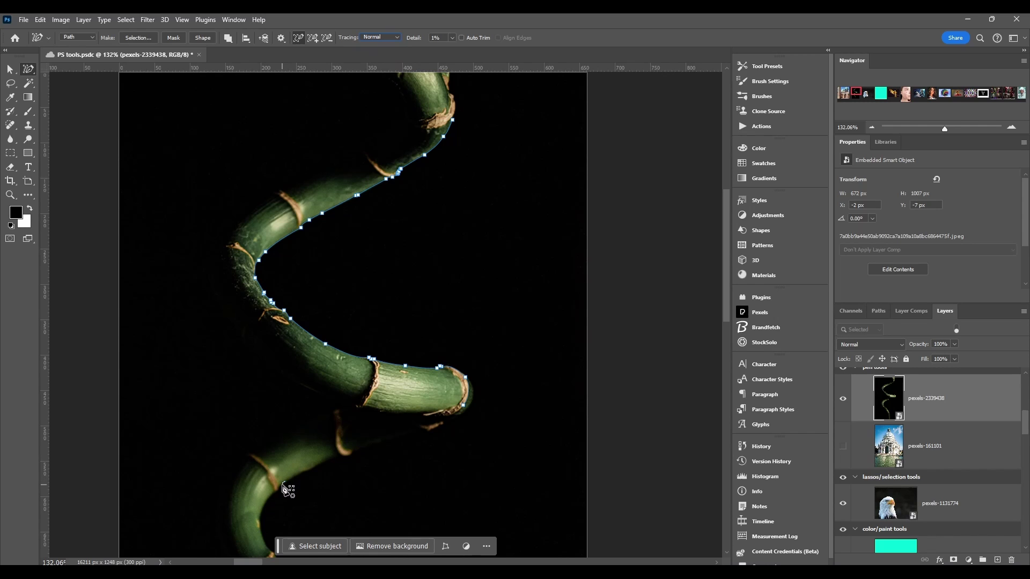
pyautogui.click(382, 38)
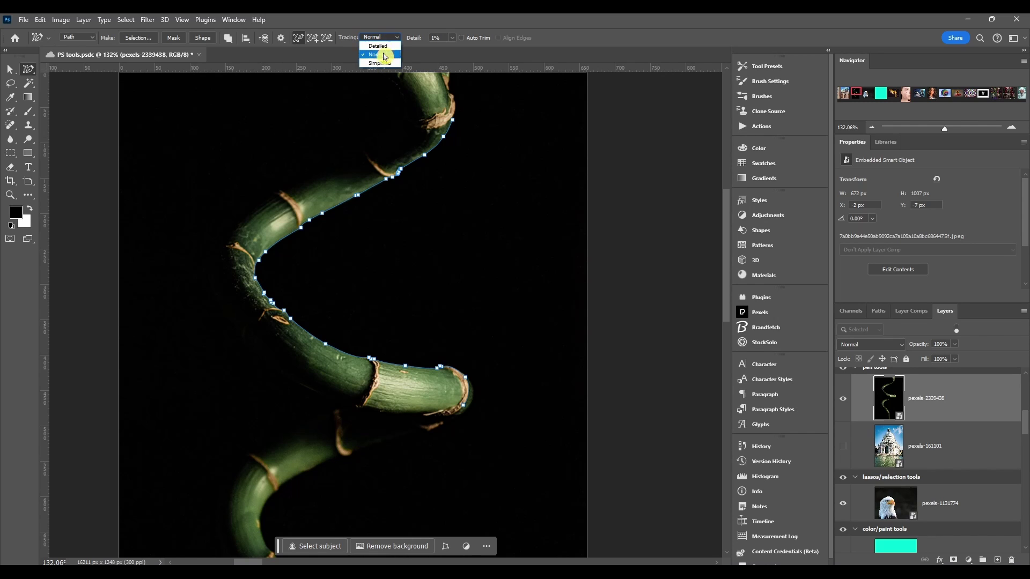
pyautogui.click(386, 65)
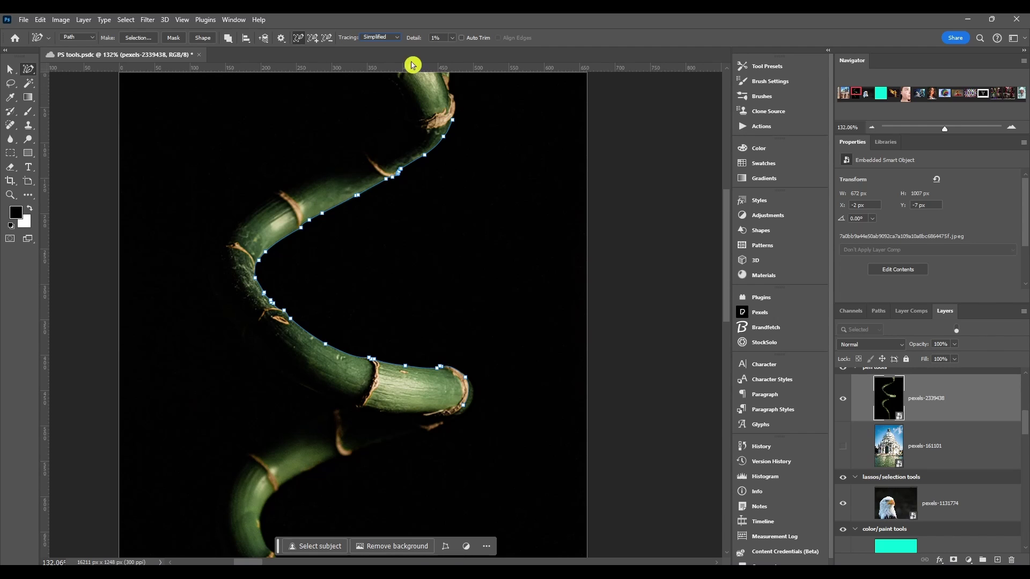
pyautogui.click(380, 37)
pyautogui.click(376, 58)
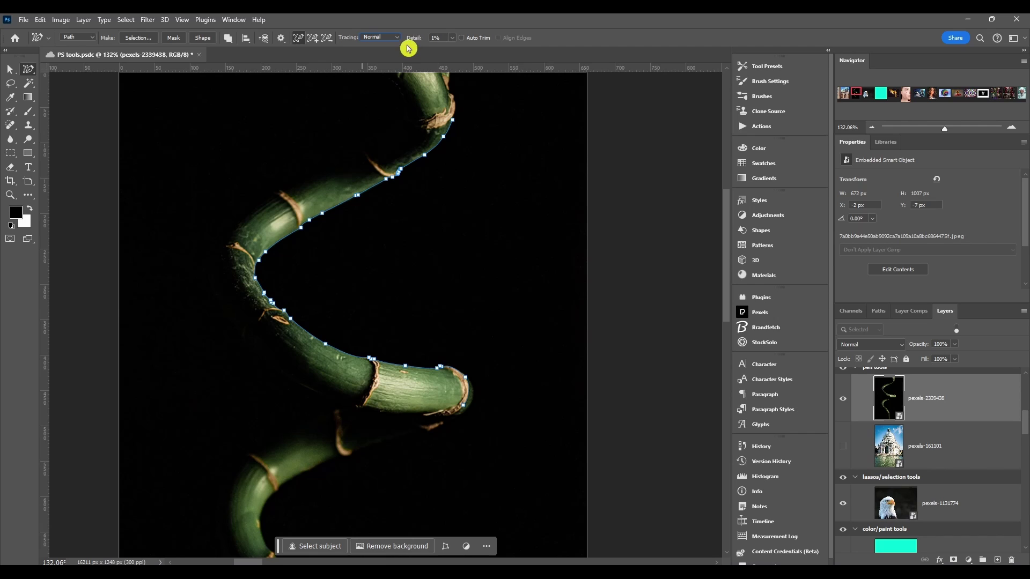
# - Adjust the tracing Detail value, zoom in on the bamboo stem, and trace along its edge
pyautogui.moveTo(409, 41)
pyautogui.mouseDown()
pyautogui.moveTo(467, 41)
pyautogui.moveTo(513, 67)
pyautogui.mouseUp()
pyautogui.scroll(8, 253, 240)
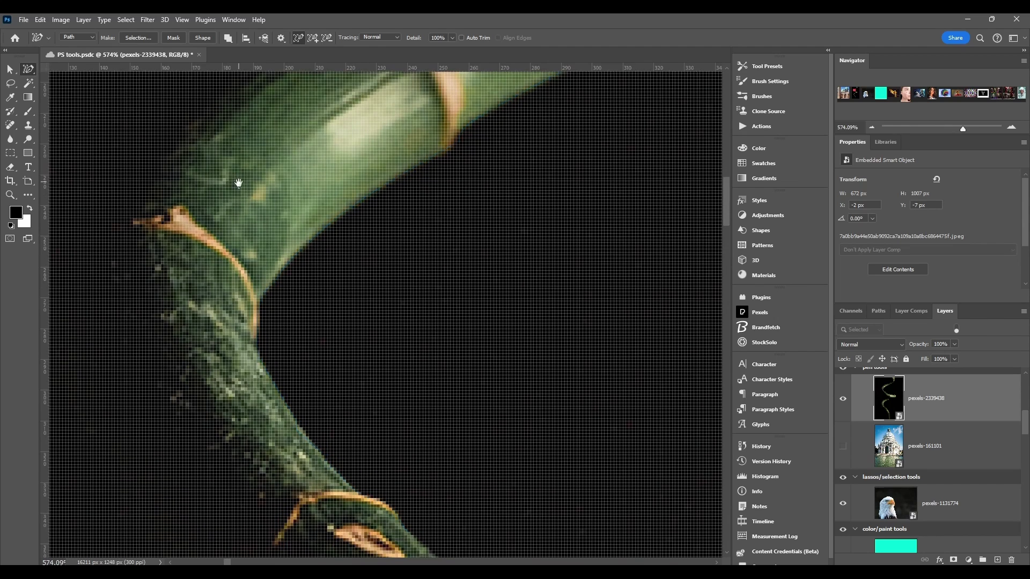
pyautogui.moveTo(238, 183); pyautogui.dragTo(260, 237)
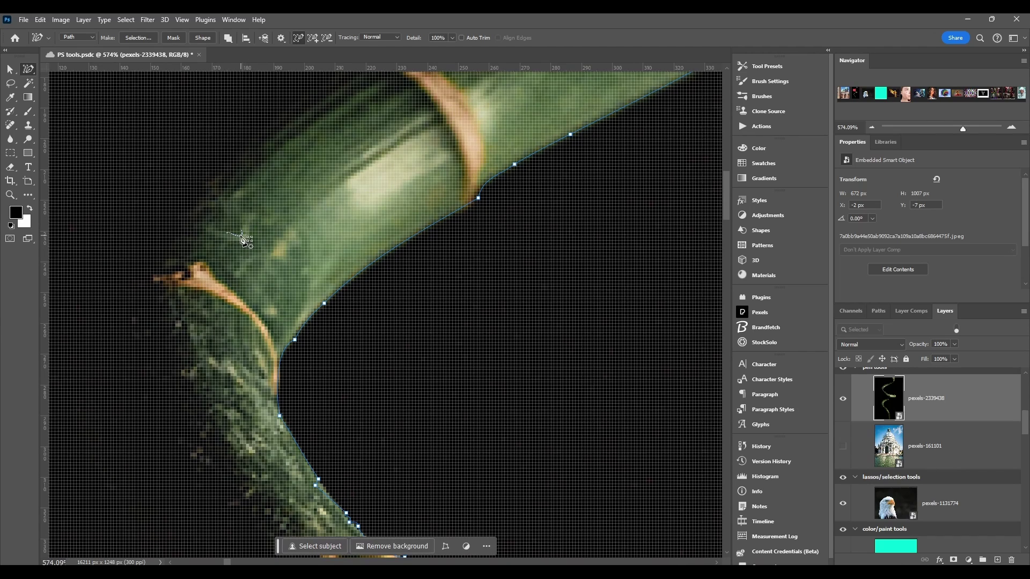
pyautogui.moveTo(166, 288); pyautogui.dragTo(217, 295)
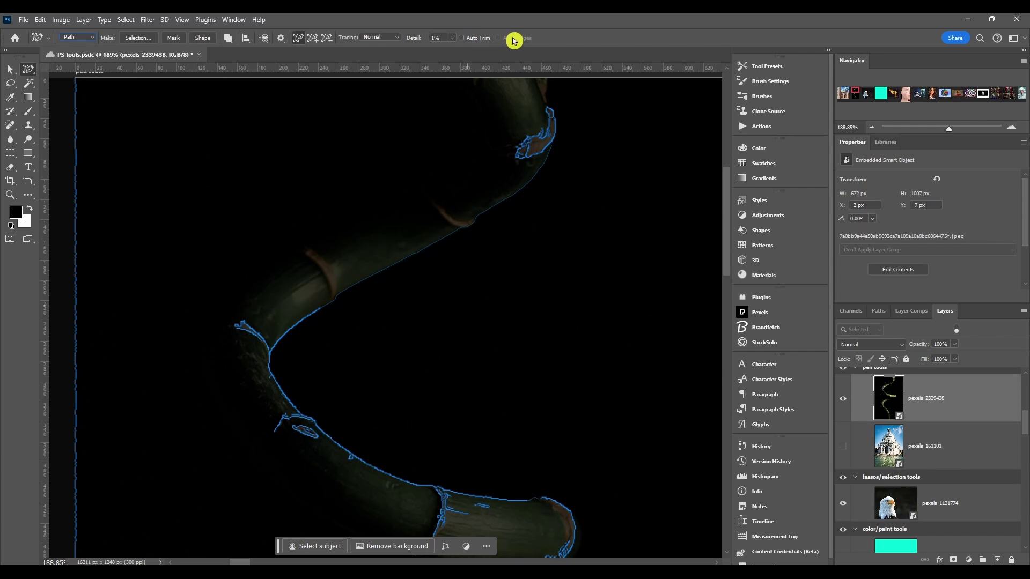
# - Switch the pen's output mode from Path to Shape
pyautogui.click(92, 38)
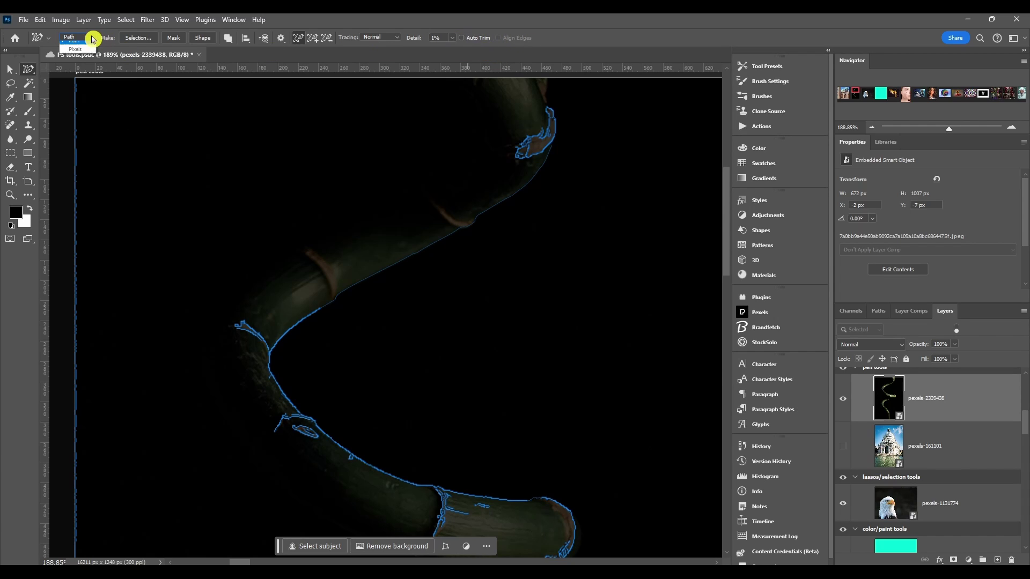
pyautogui.click(78, 33)
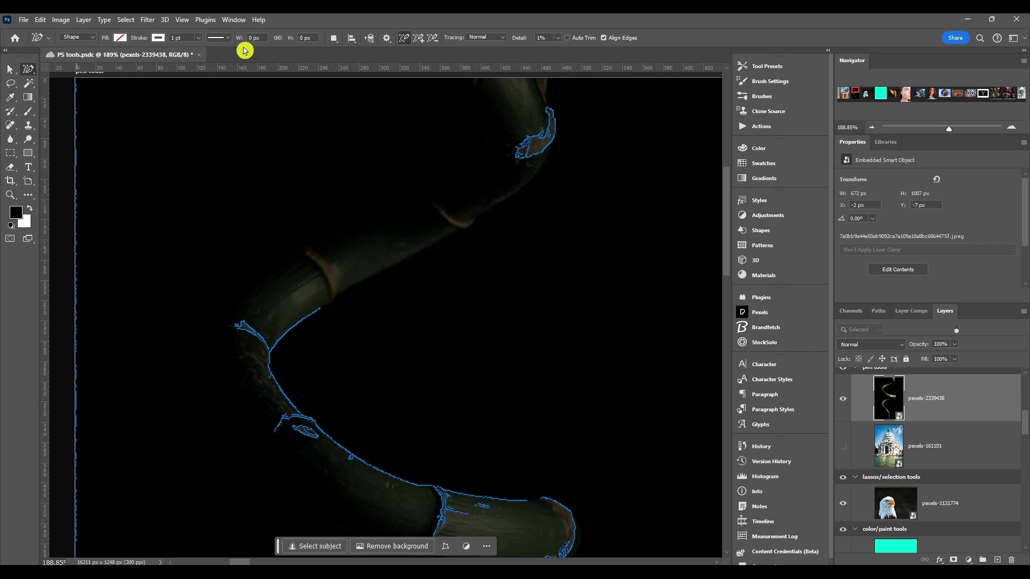
pyautogui.click(45, 38)
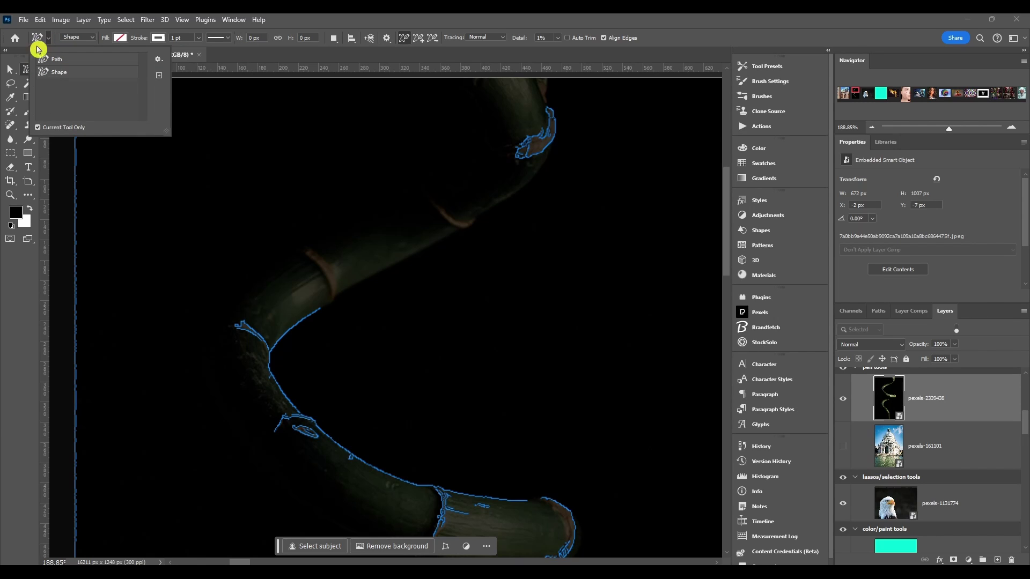
pyautogui.click(75, 37)
pyautogui.click(78, 37)
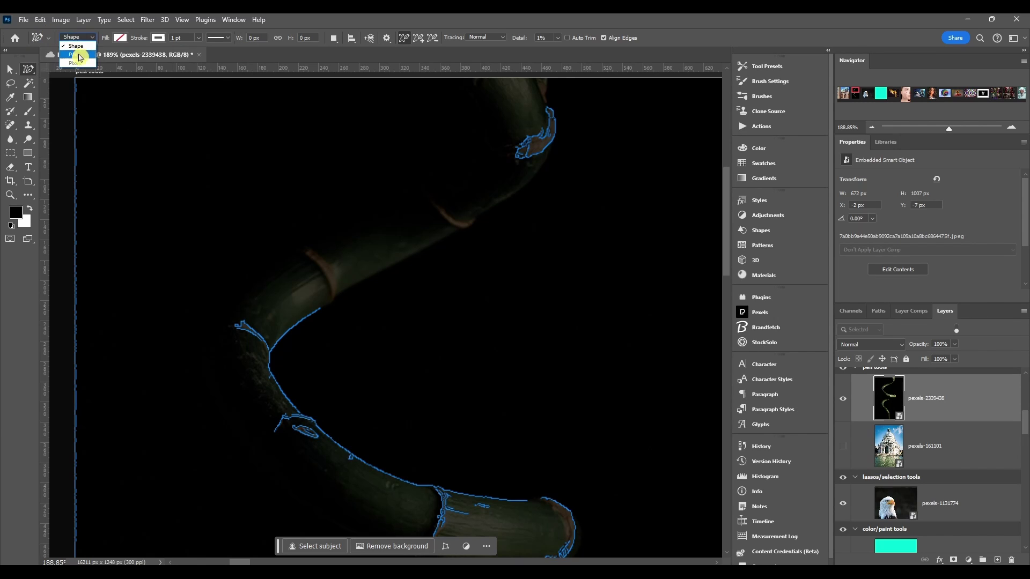
pyautogui.click(82, 36)
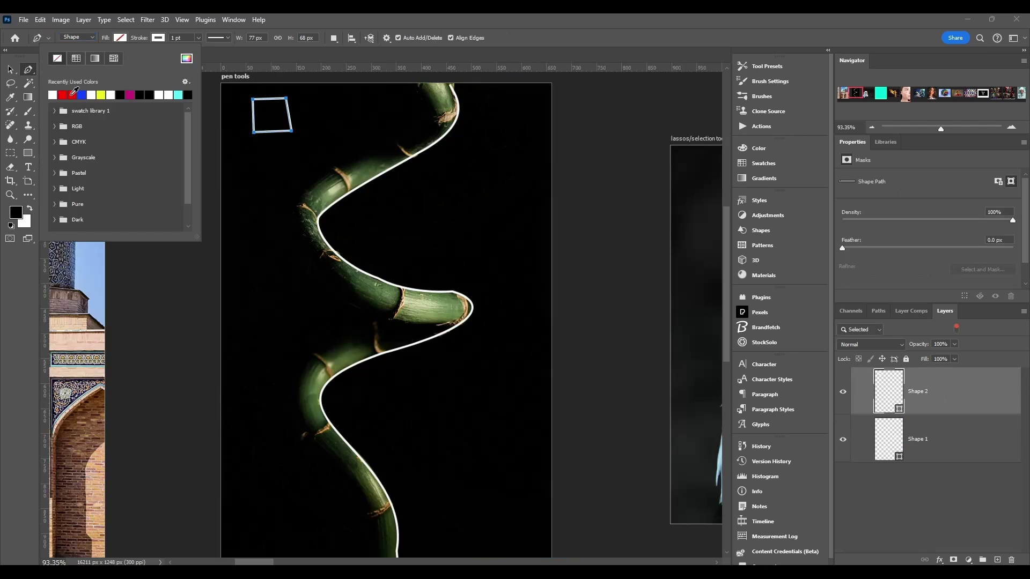
# - Try gradient and pattern fills, then set the square's fill to bright red FE0101
pyautogui.click(63, 95)
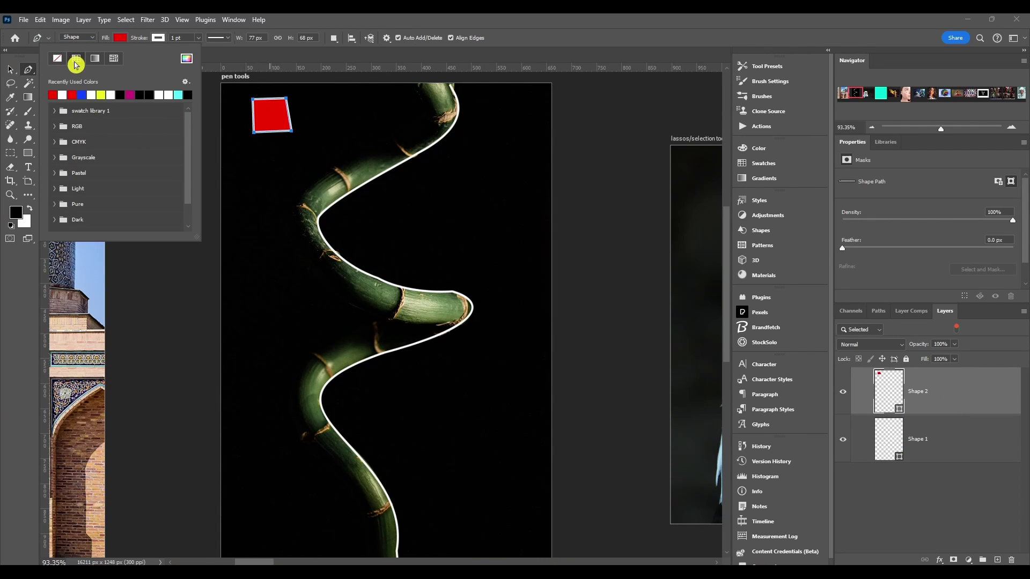
pyautogui.click(95, 59)
pyautogui.click(114, 60)
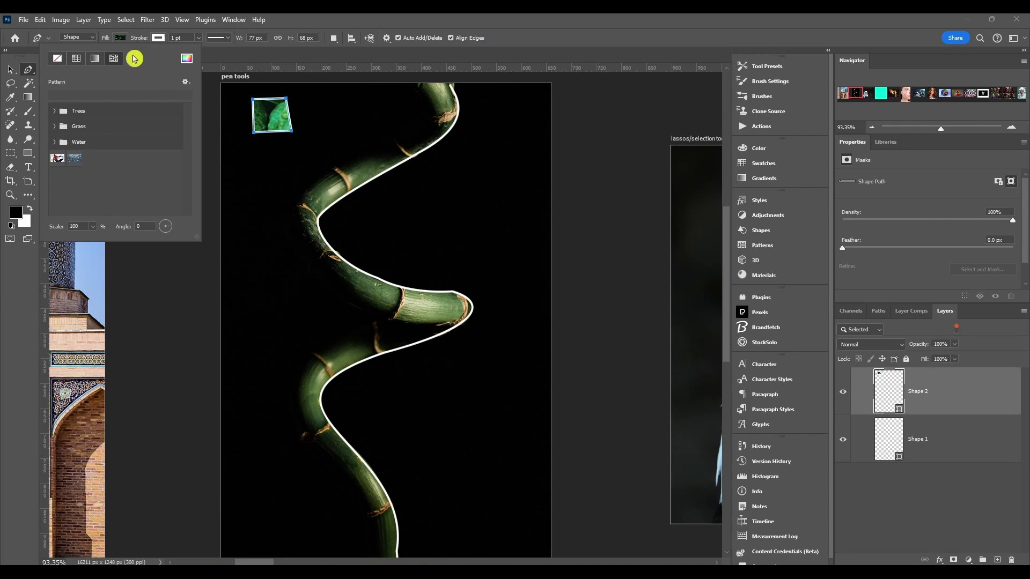
pyautogui.click(187, 59)
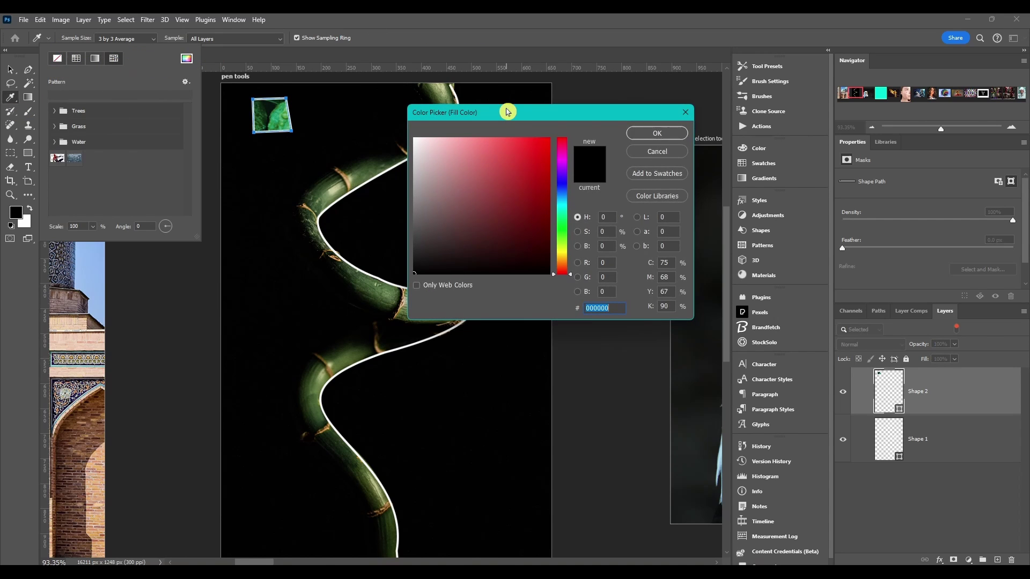
pyautogui.moveTo(508, 108); pyautogui.dragTo(580, 115)
pyautogui.moveTo(607, 184); pyautogui.dragTo(544, 166)
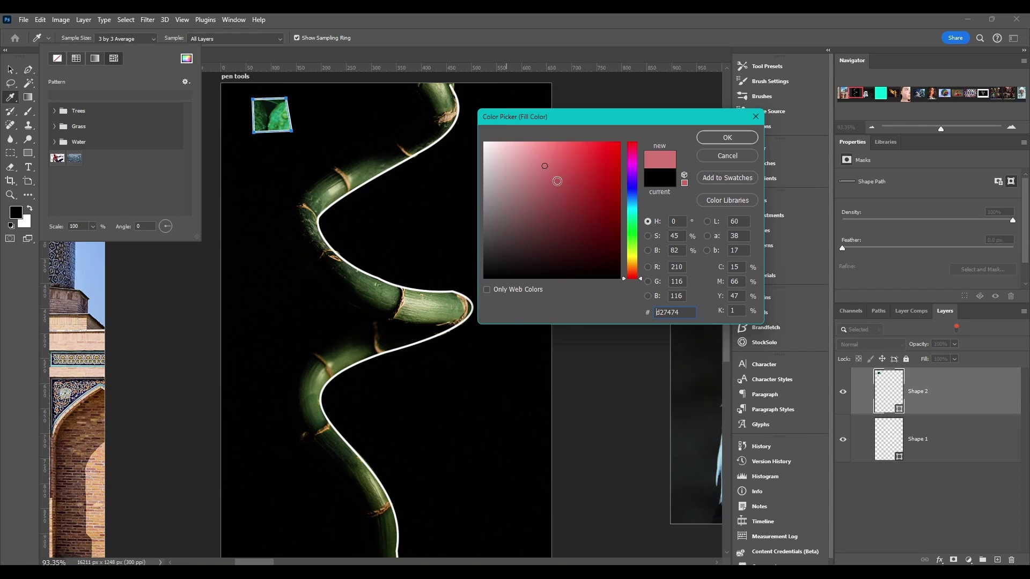
pyautogui.moveTo(618, 155)
pyautogui.mouseDown()
pyautogui.moveTo(753, 151)
pyautogui.moveTo(629, 136)
pyautogui.mouseUp()
pyautogui.press('Return')
# - Browse the swatch settings and expand the swatch library 1 folder
pyautogui.click(186, 82)
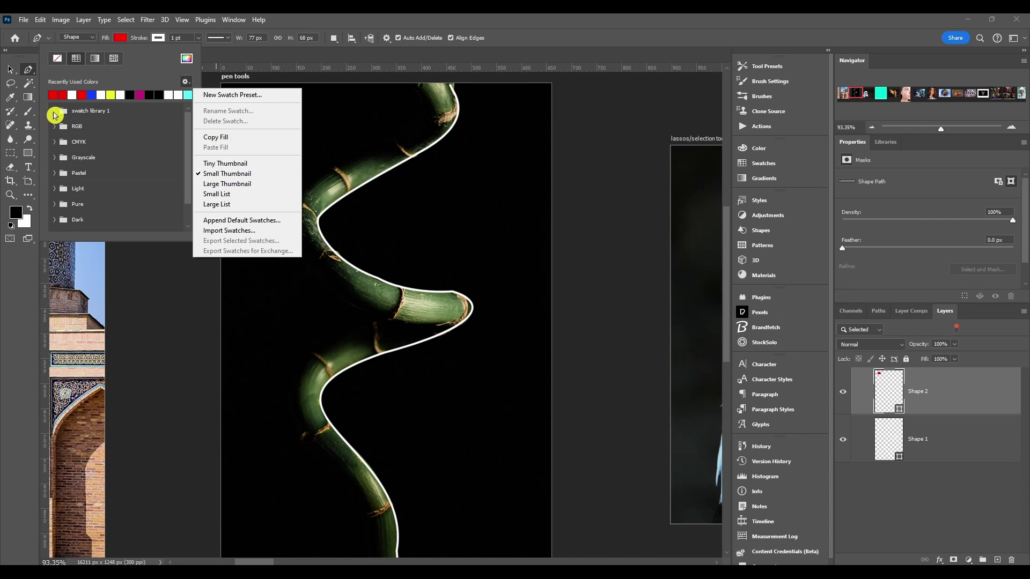
pyautogui.click(53, 112)
pyautogui.click(53, 112)
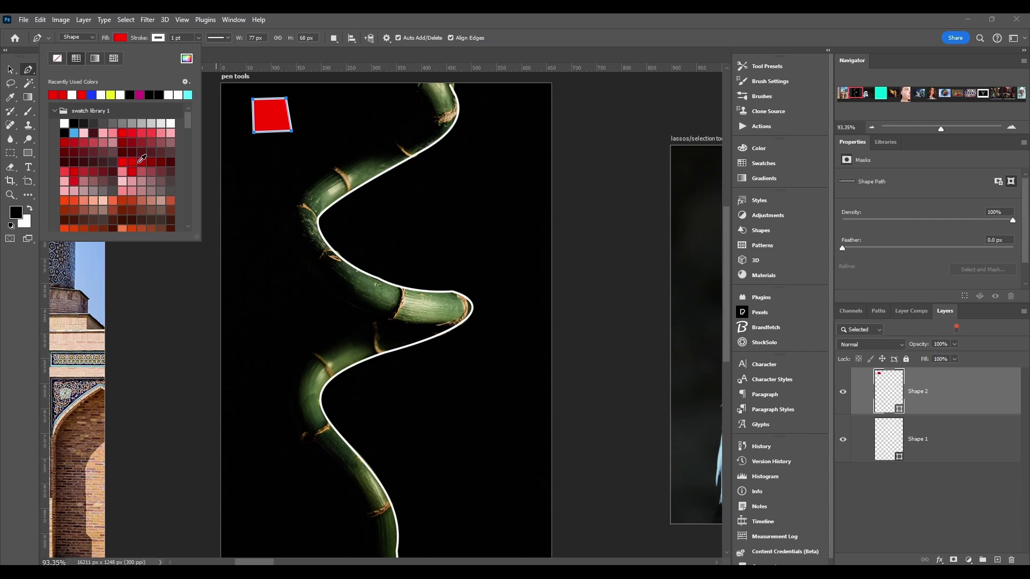
pyautogui.click(186, 81)
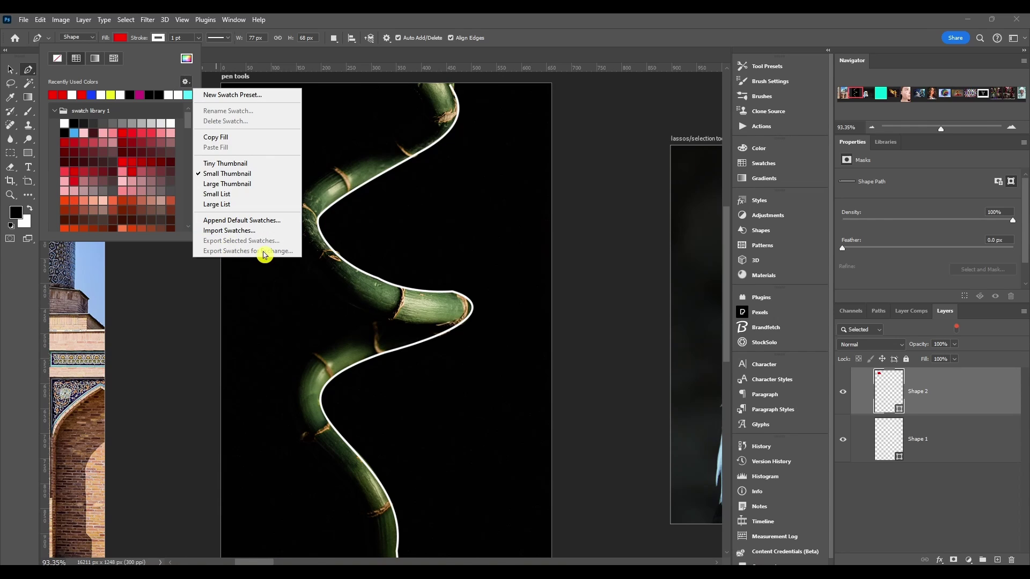
pyautogui.click(150, 74)
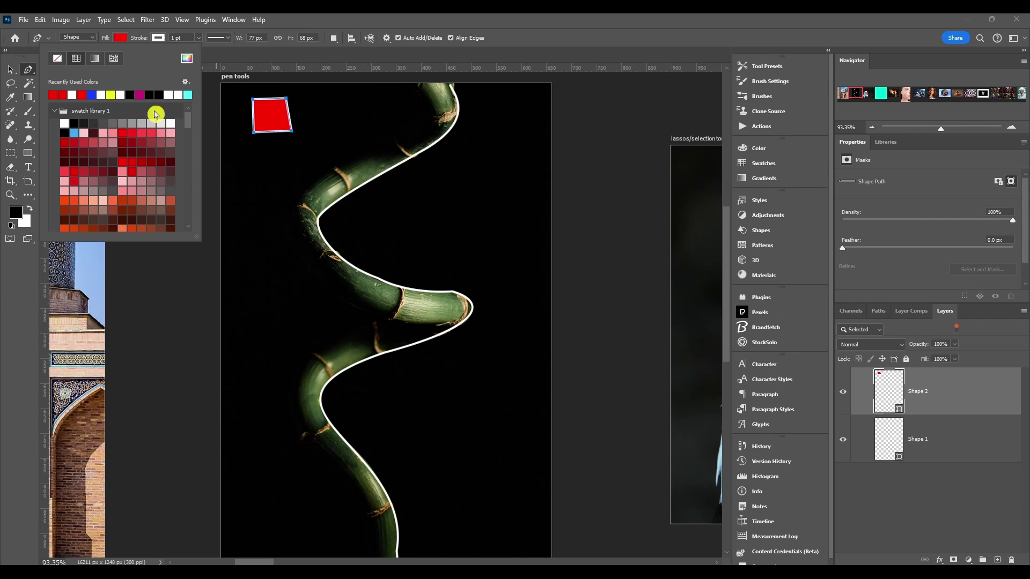
# - Try blue and then cyan as the red shape's stroke colour
pyautogui.click(143, 38)
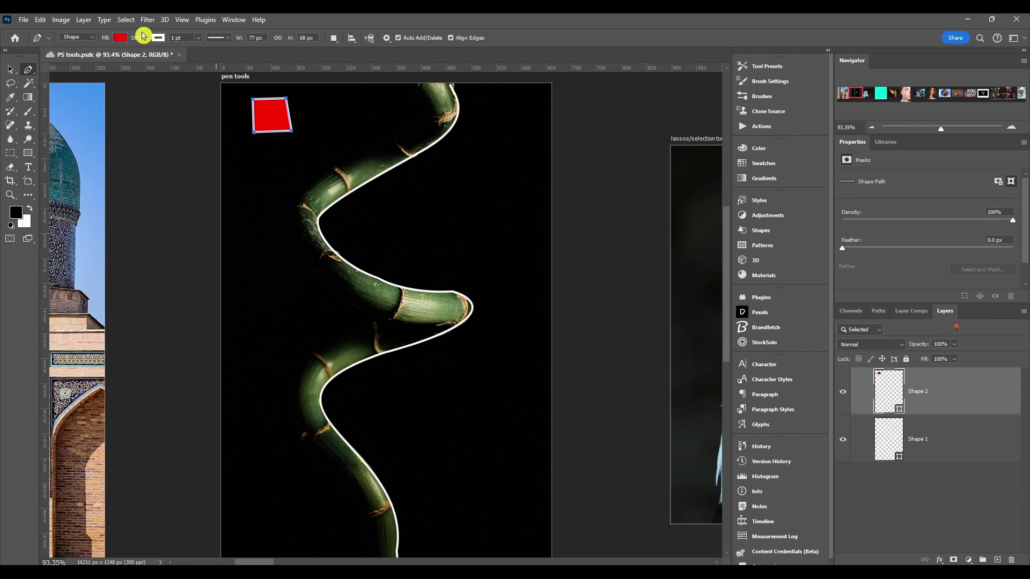
pyautogui.click(156, 40)
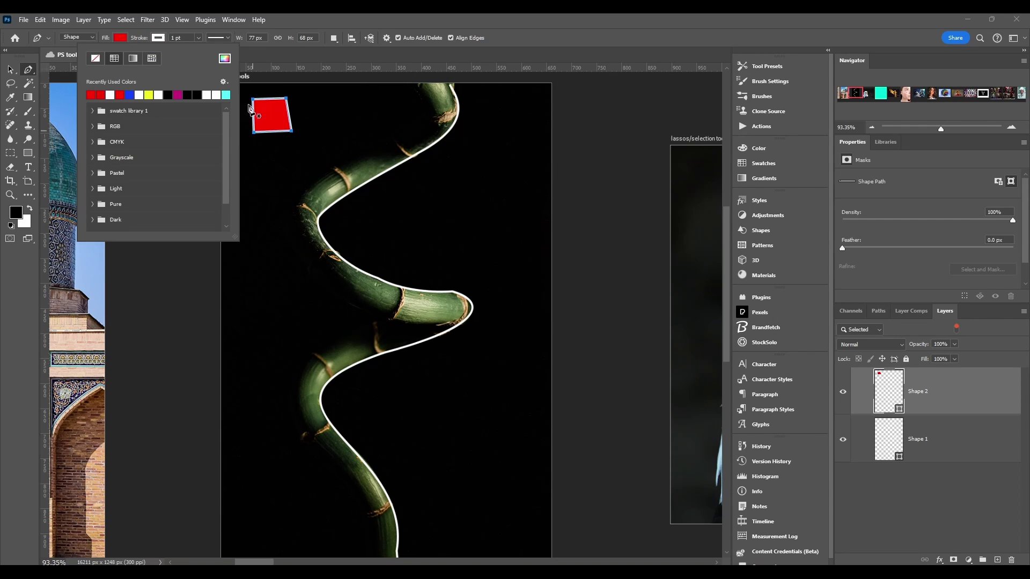
pyautogui.scroll(3, 259, 102)
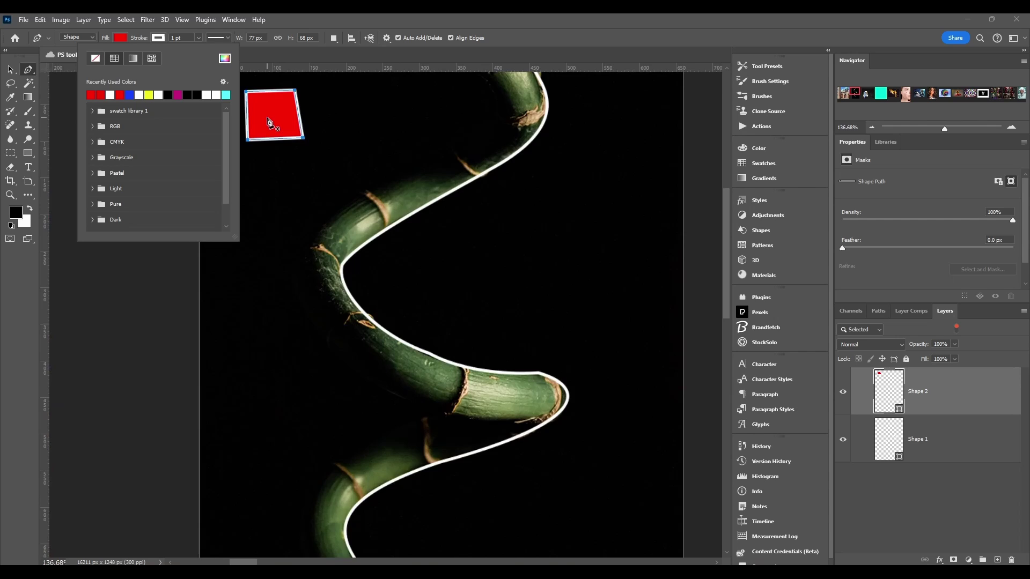
pyautogui.scroll(5, 268, 117)
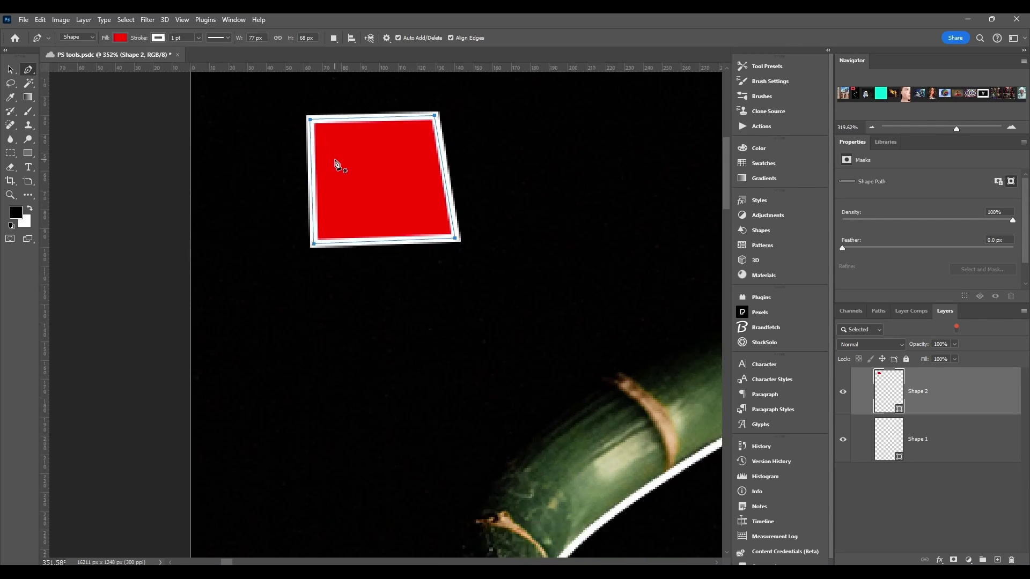
pyautogui.scroll(-2, 337, 165)
pyautogui.click(120, 38)
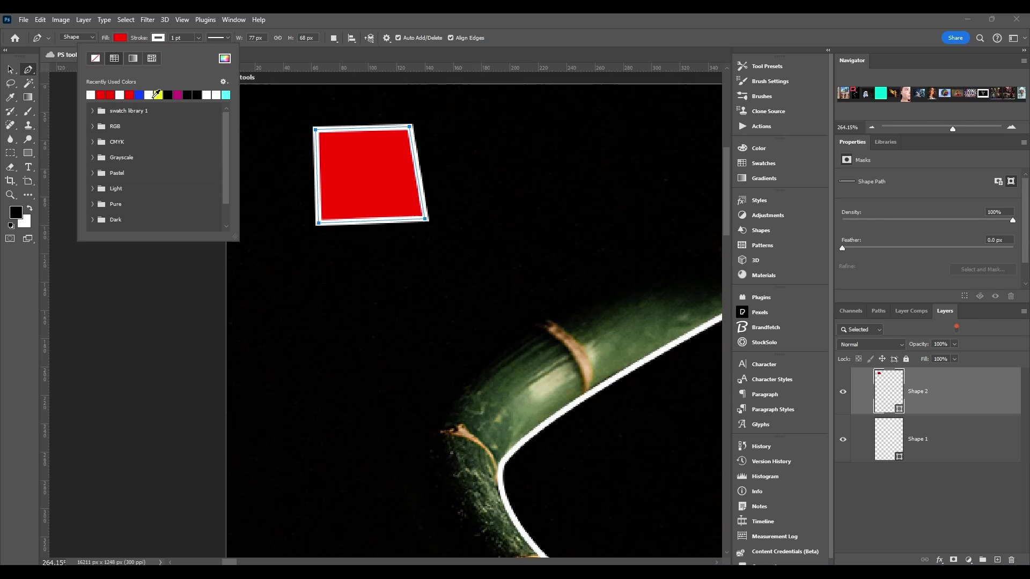
pyautogui.click(139, 94)
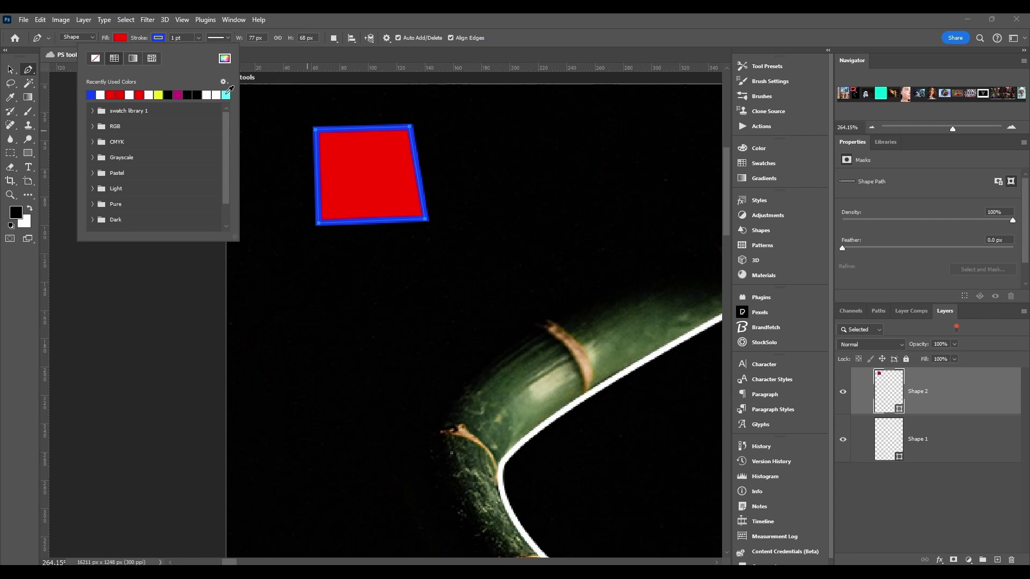
pyautogui.click(226, 94)
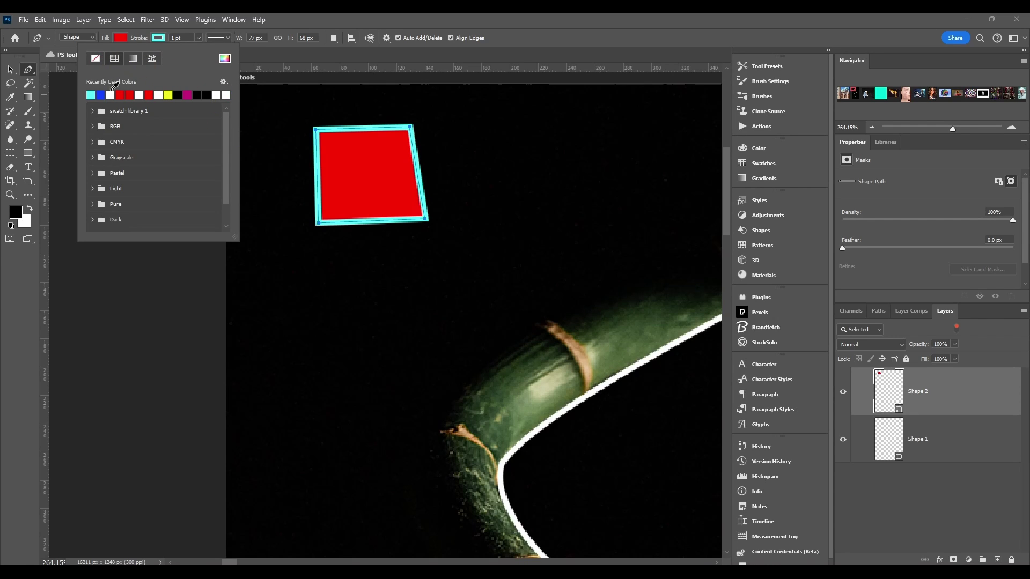
# - Try gradient, pattern and no-colour strokes, then settle on a plain white stroke
pyautogui.click(134, 58)
pyautogui.click(152, 59)
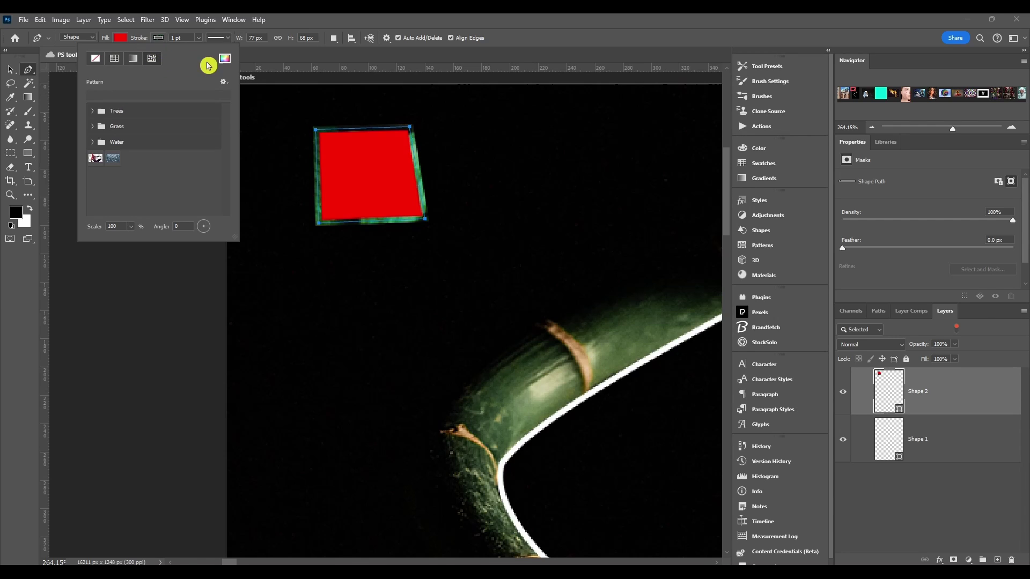
pyautogui.click(96, 63)
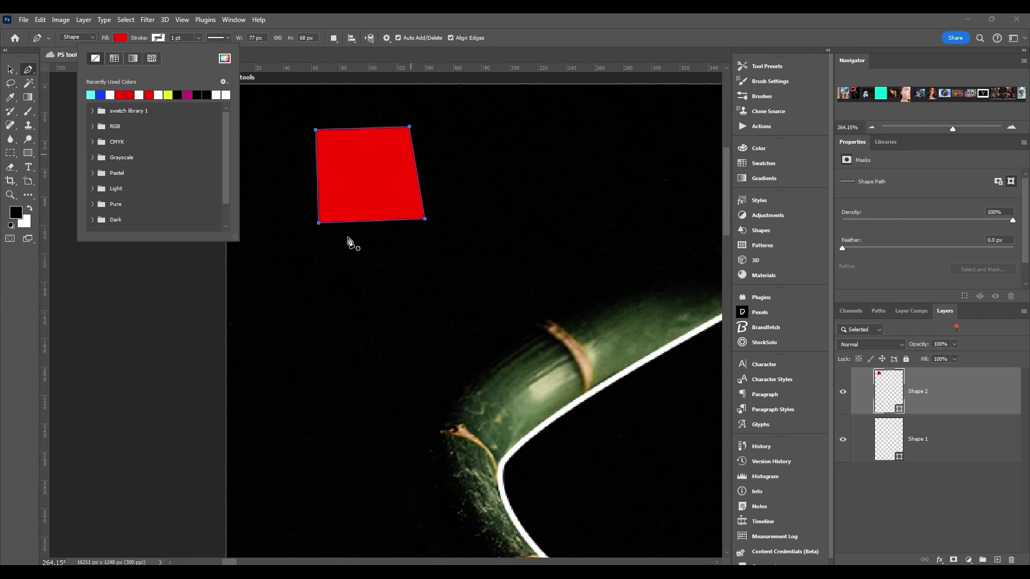
pyautogui.click(216, 95)
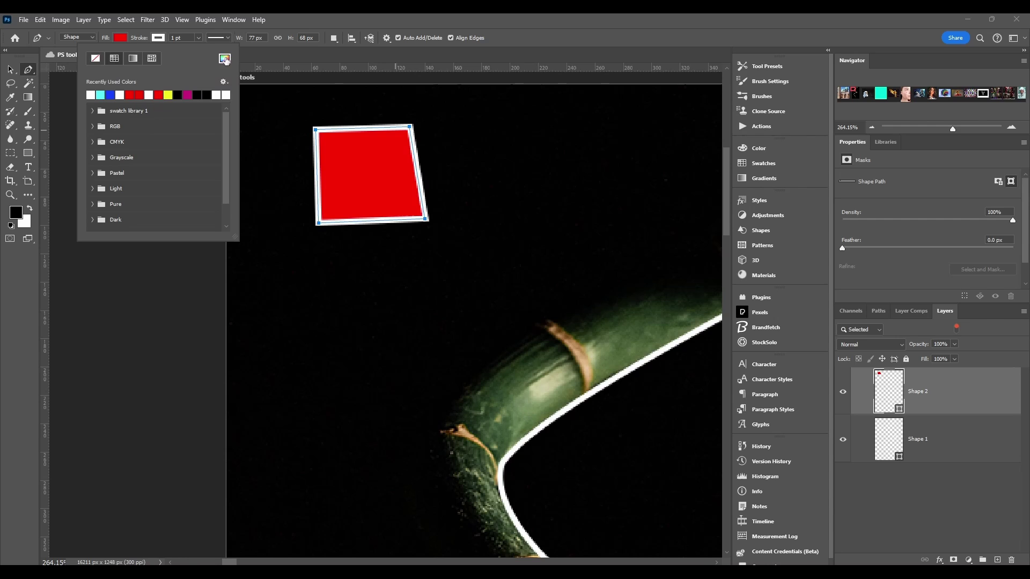
pyautogui.click(225, 59)
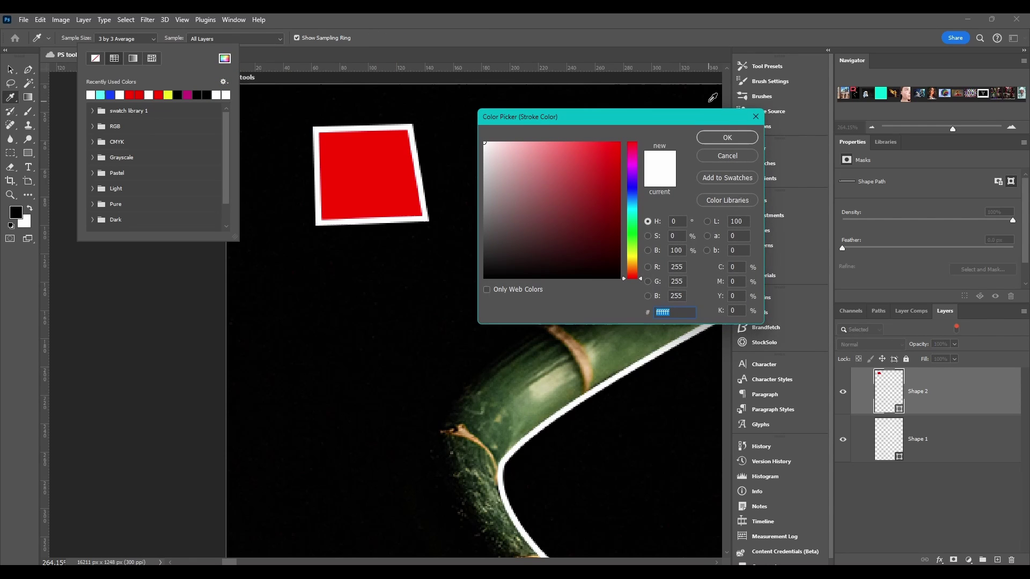
pyautogui.click(756, 117)
pyautogui.click(224, 81)
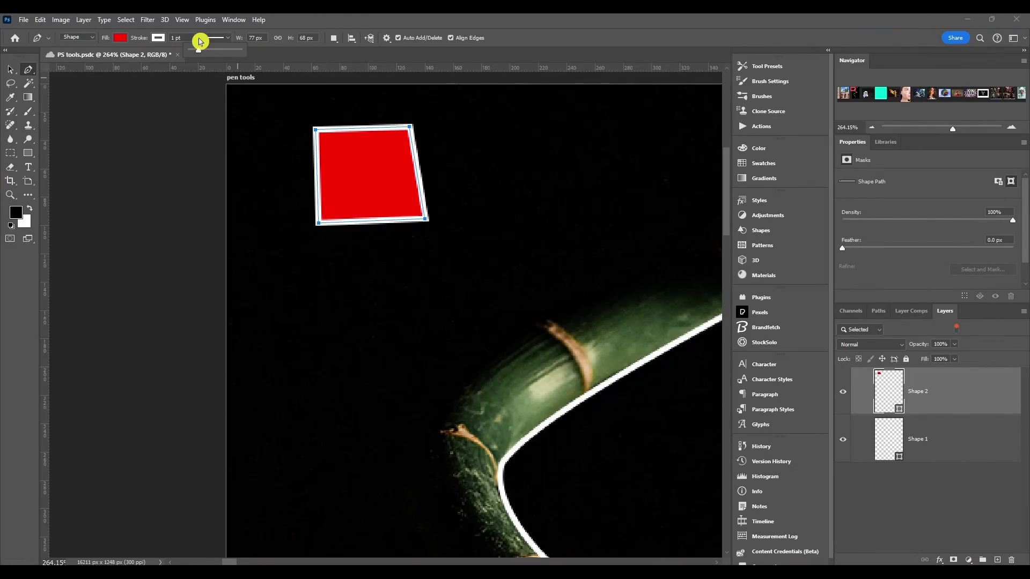
# - Thicken the white stroke to 2.43 pt and change it from dashed to a dotted line
pyautogui.click(198, 38)
pyautogui.moveTo(201, 52); pyautogui.dragTo(207, 49)
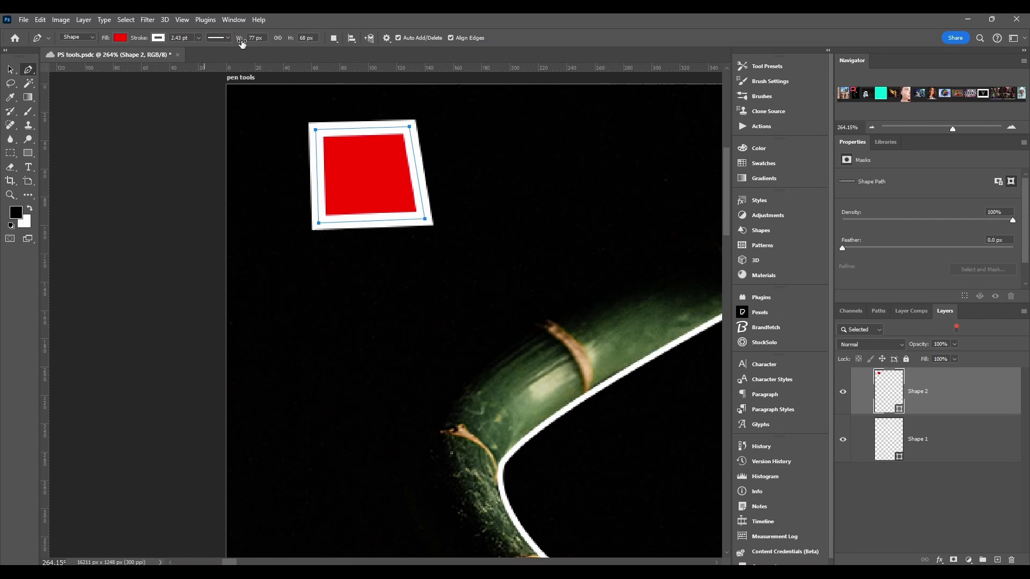
pyautogui.click(223, 39)
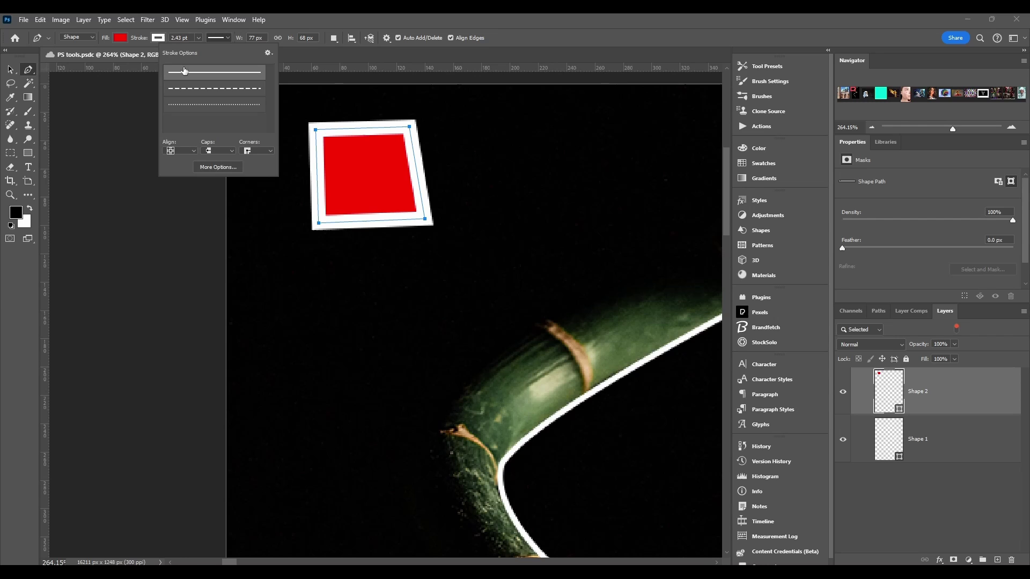
pyautogui.click(196, 91)
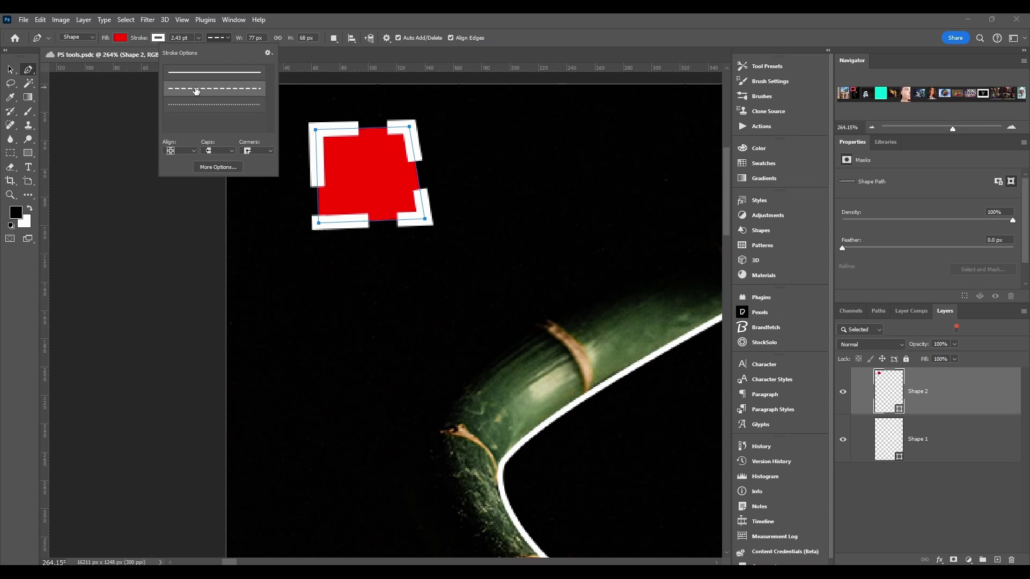
pyautogui.click(190, 106)
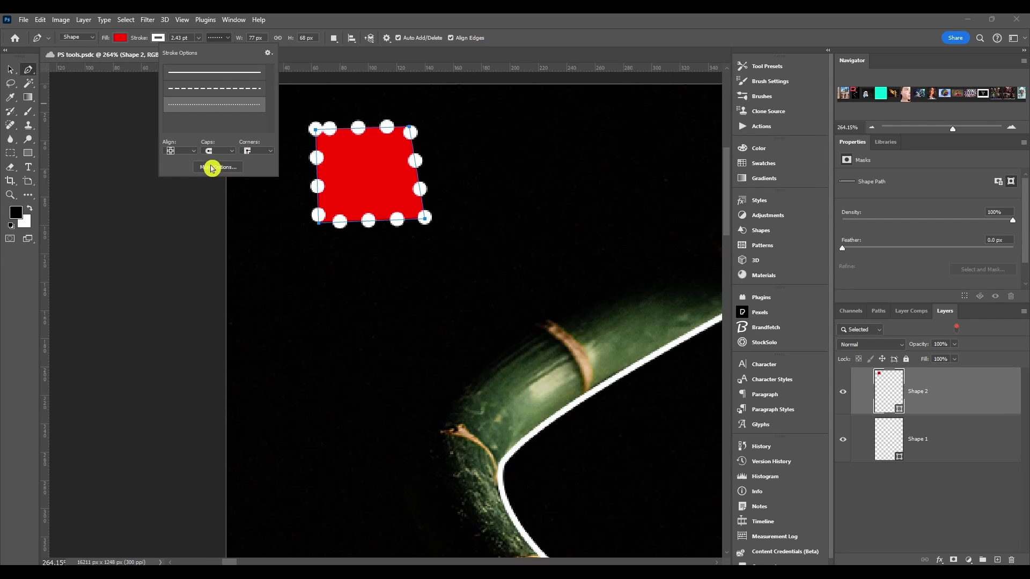
# - Bring up the detailed Stroke settings via More Options and turn off Dashed Line
pyautogui.click(268, 53)
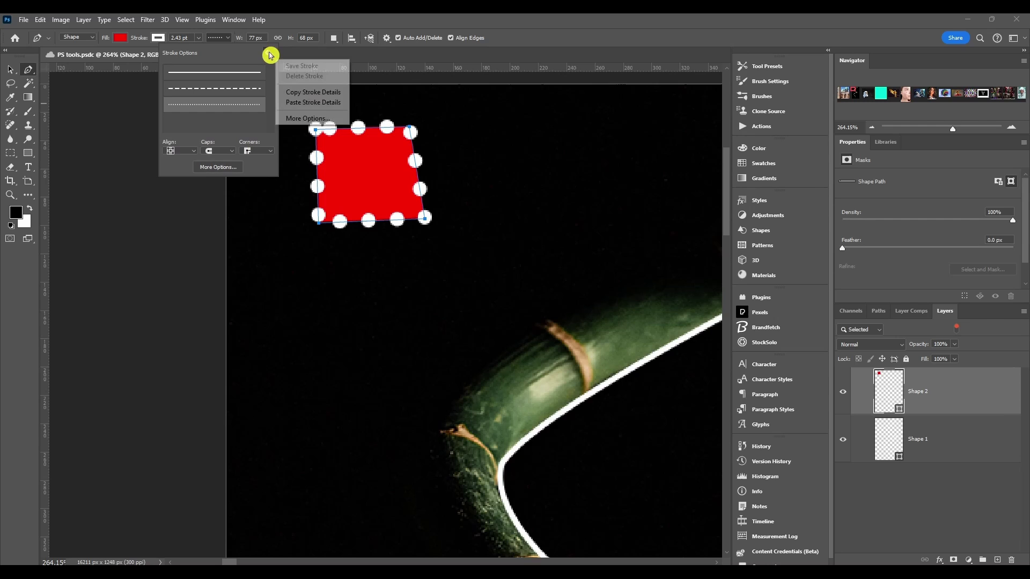
pyautogui.click(296, 118)
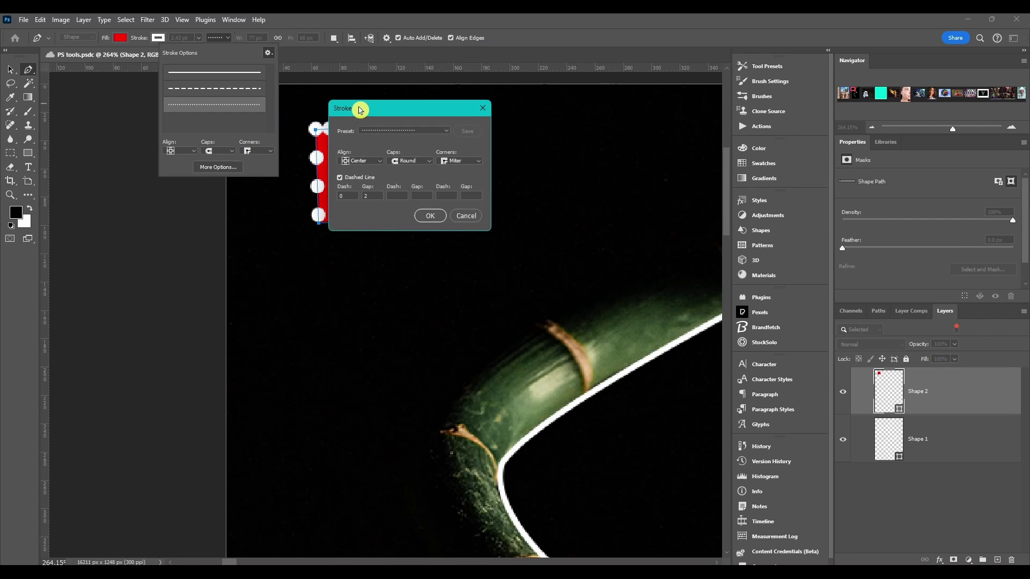
pyautogui.moveTo(361, 106)
pyautogui.mouseDown()
pyautogui.moveTo(352, 85)
pyautogui.moveTo(374, 127)
pyautogui.moveTo(473, 120)
pyautogui.mouseUp()
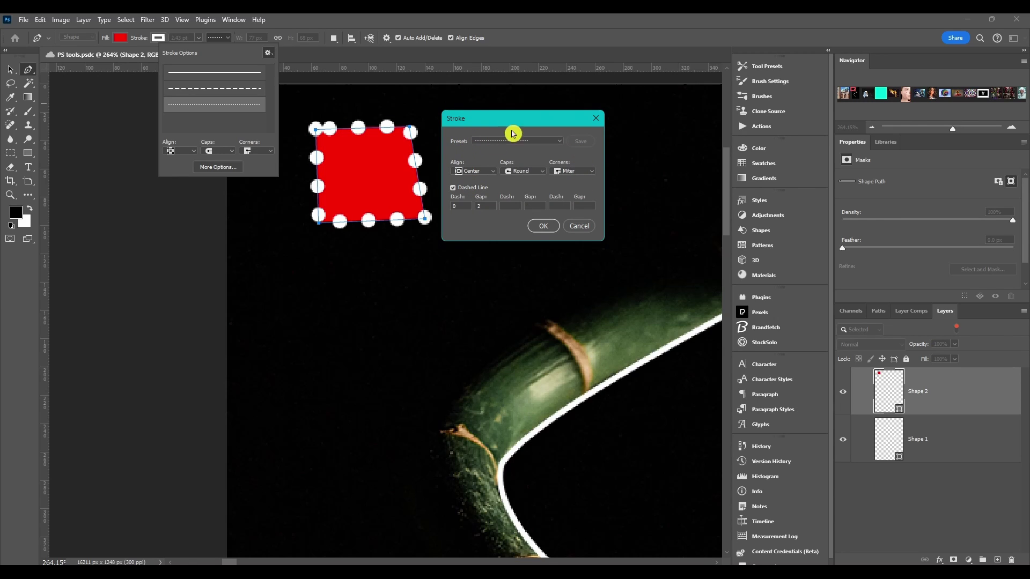
pyautogui.click(490, 188)
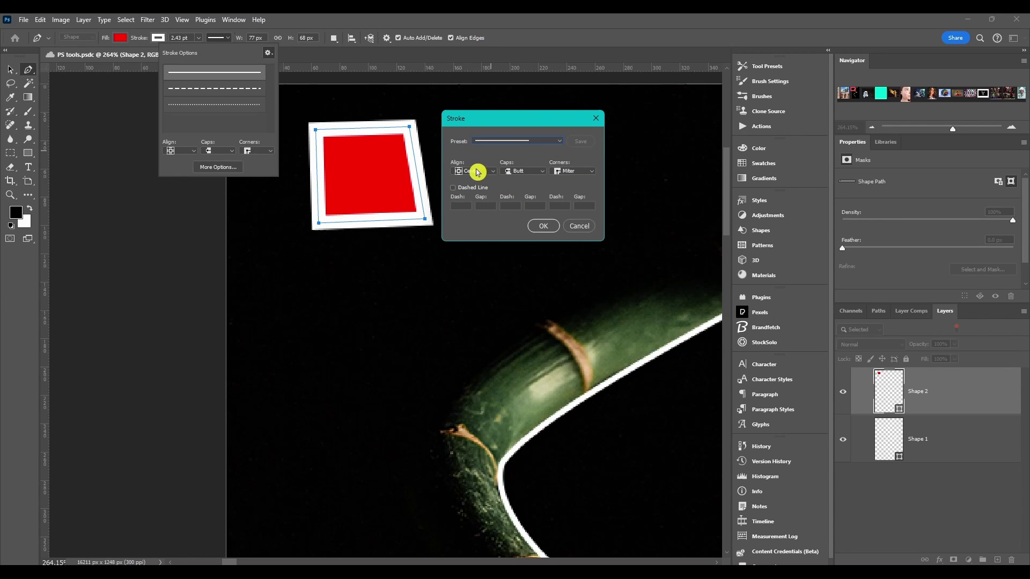
# - Try Inside and Outside stroke alignment, then centre the stroke on the path
pyautogui.click(472, 171)
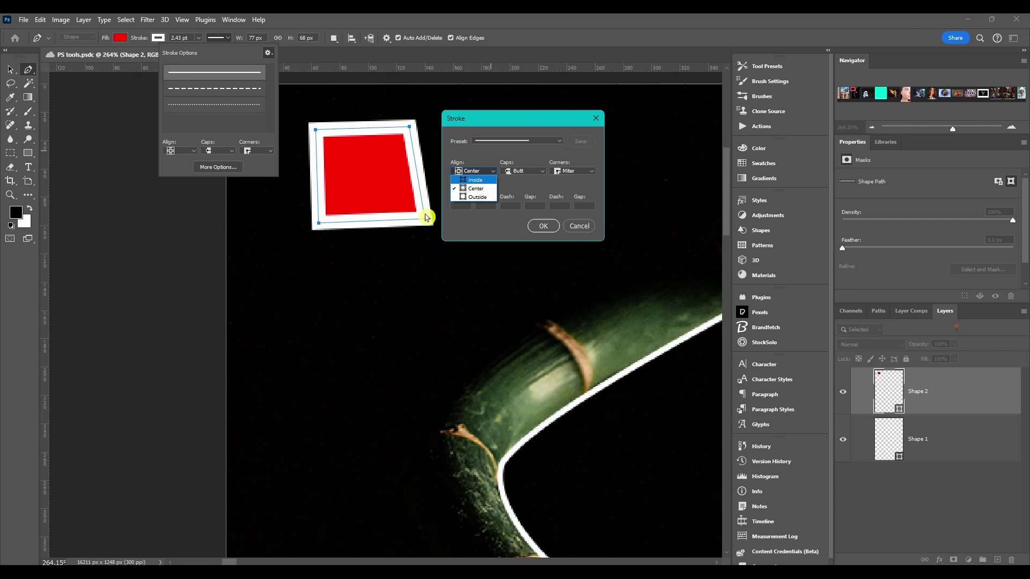
pyautogui.click(478, 180)
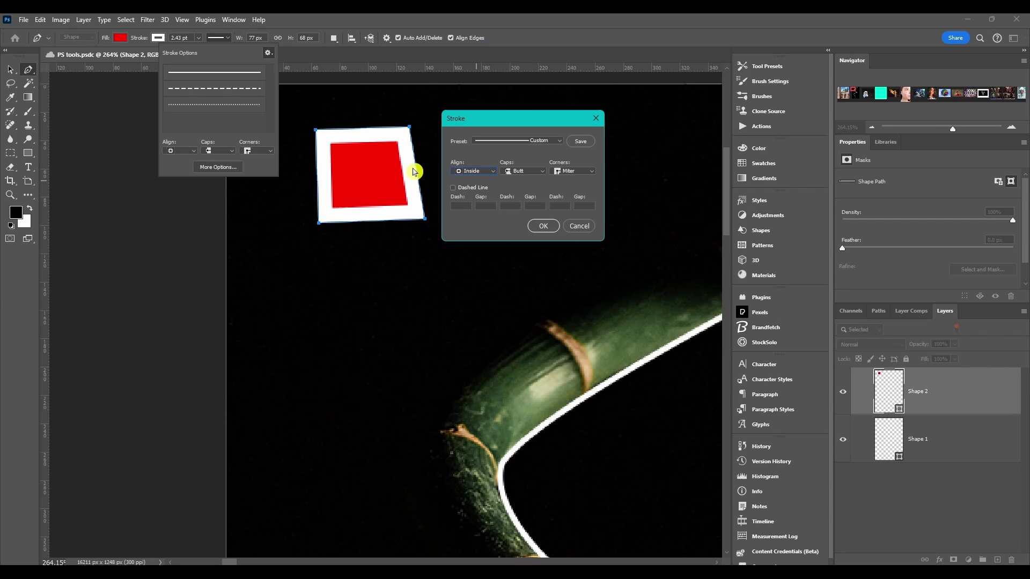
pyautogui.click(471, 171)
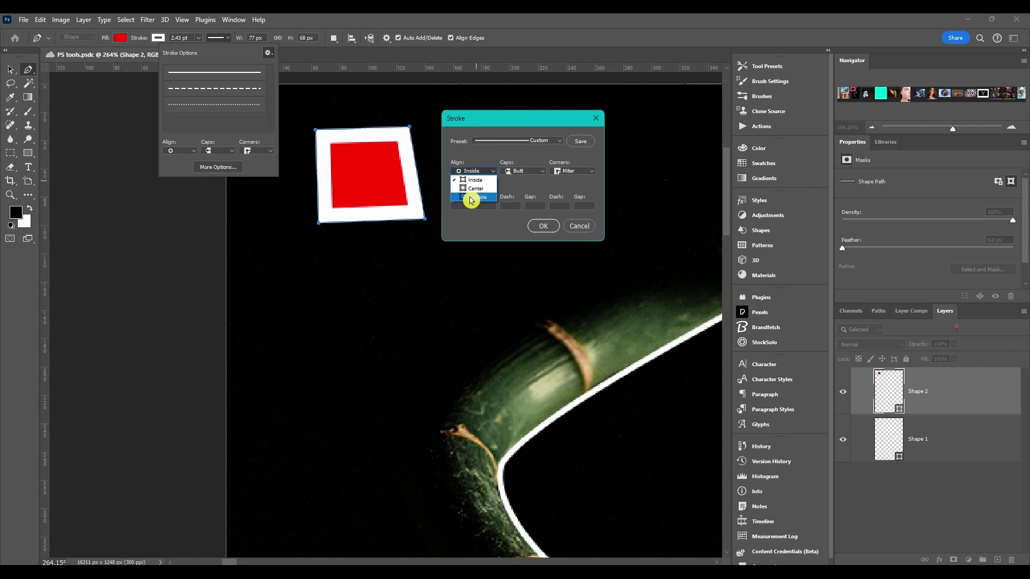
pyautogui.click(466, 198)
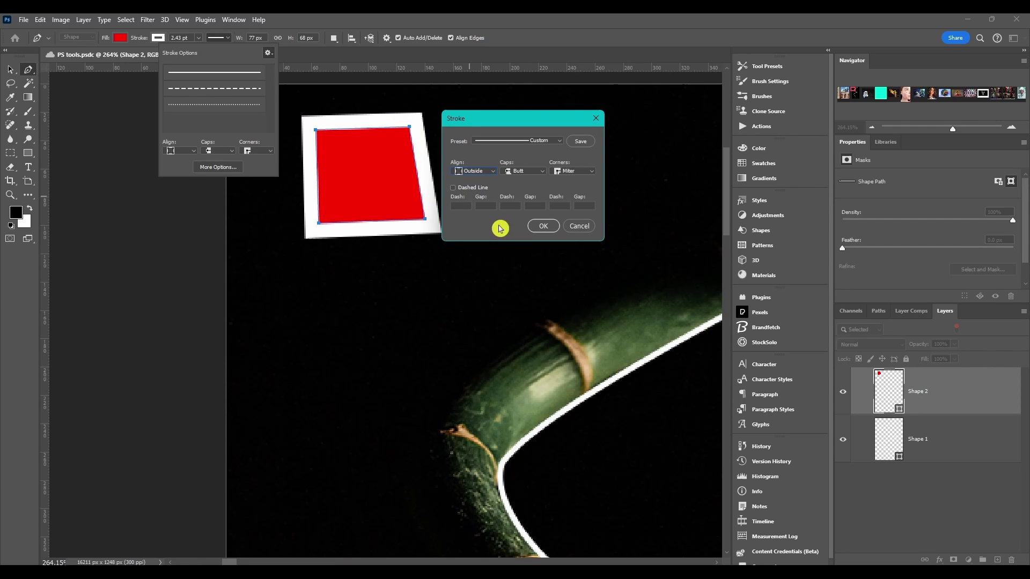
pyautogui.click(475, 172)
pyautogui.click(479, 189)
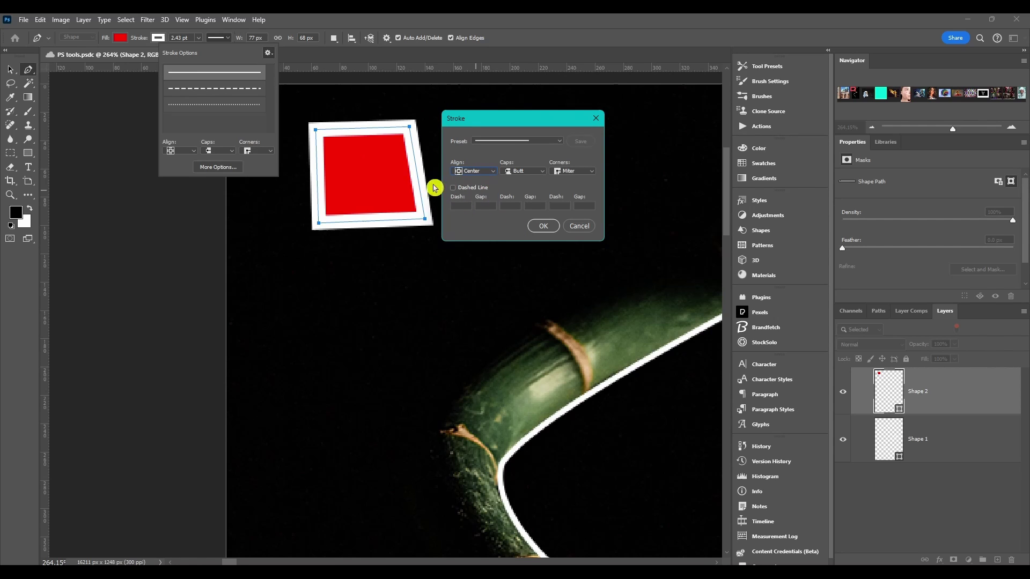
# - Keep the stroke's end caps set to Butt
pyautogui.click(525, 172)
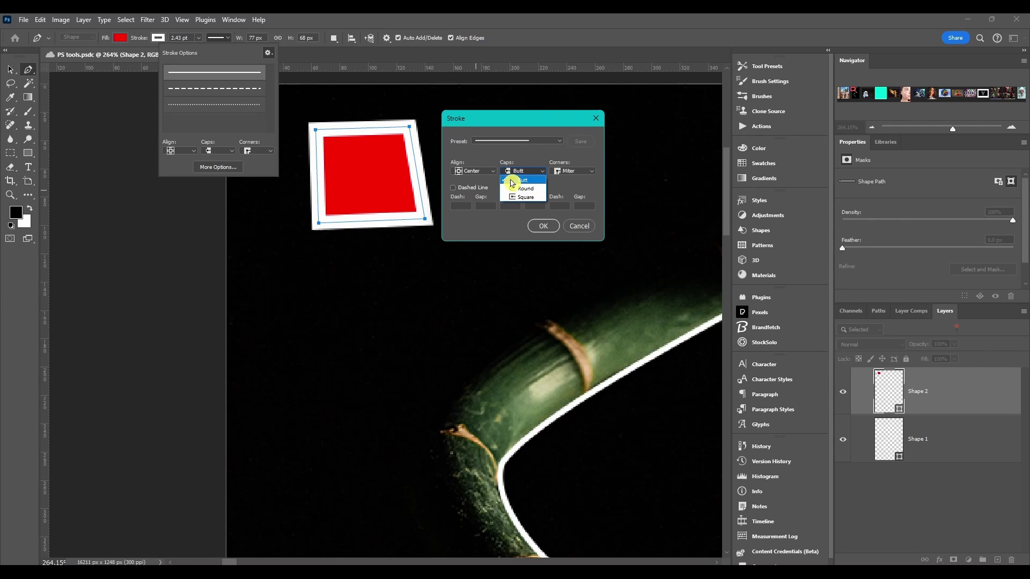
pyautogui.click(530, 183)
pyautogui.click(523, 171)
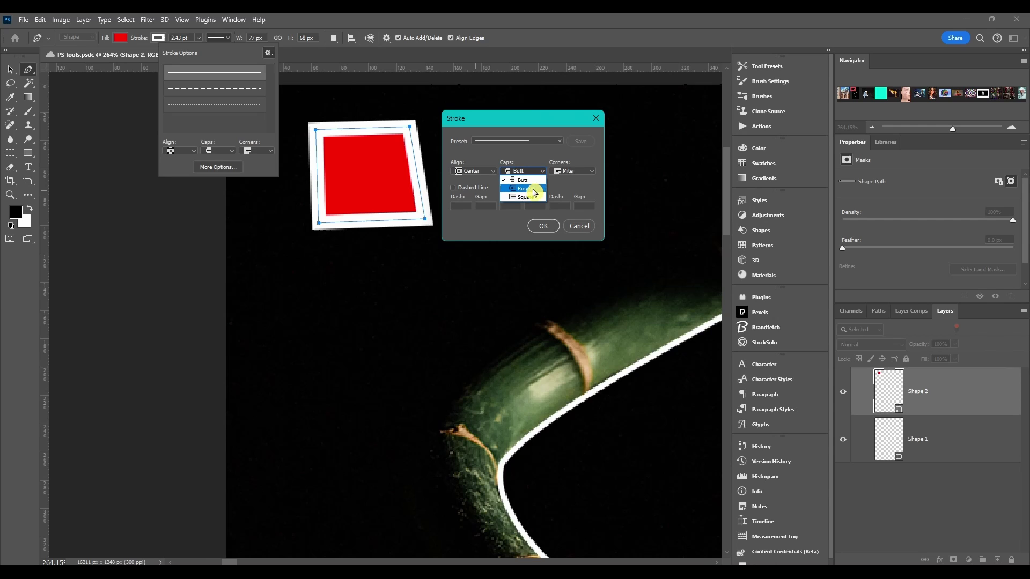
pyautogui.click(531, 167)
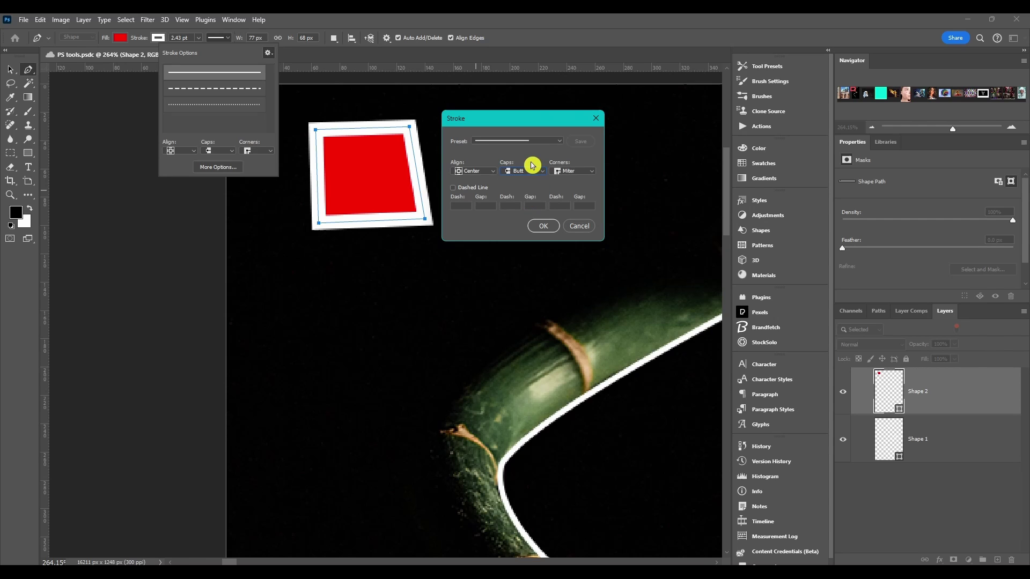
# - Try Round and Bevel corners, then set the stroke corners to Miter
pyautogui.click(583, 169)
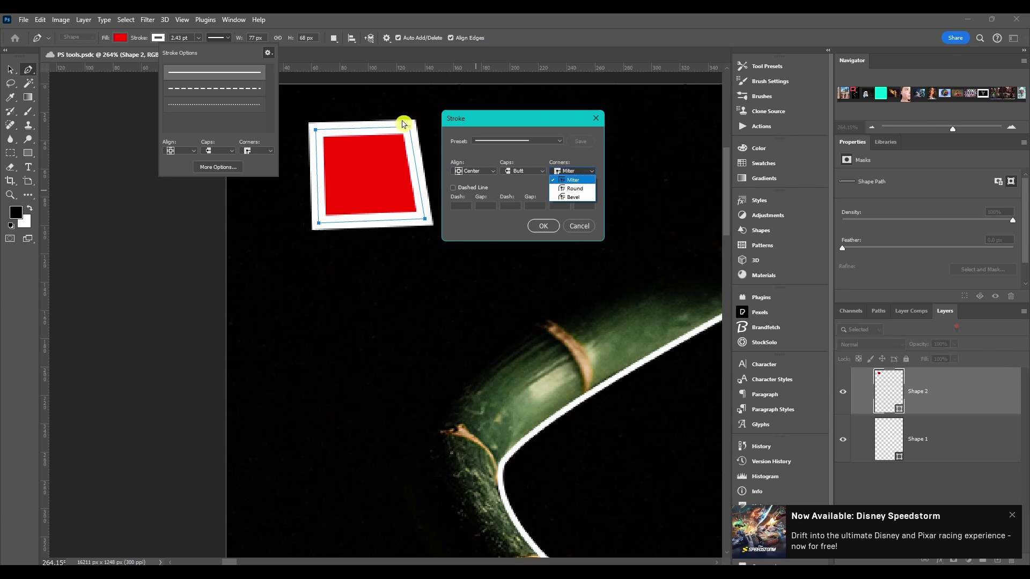
pyautogui.click(587, 189)
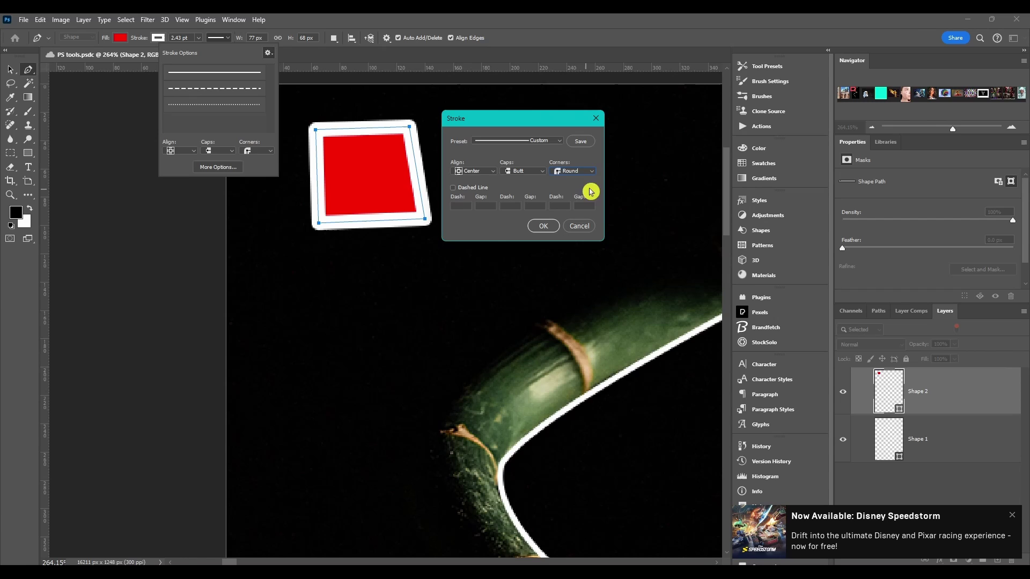
pyautogui.click(572, 172)
pyautogui.click(575, 197)
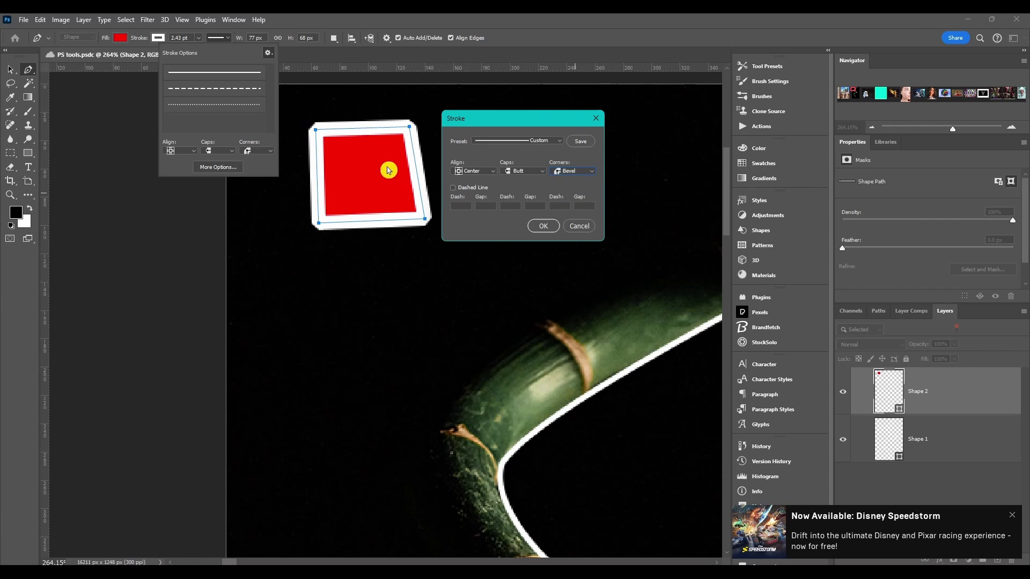
pyautogui.click(572, 170)
pyautogui.click(570, 181)
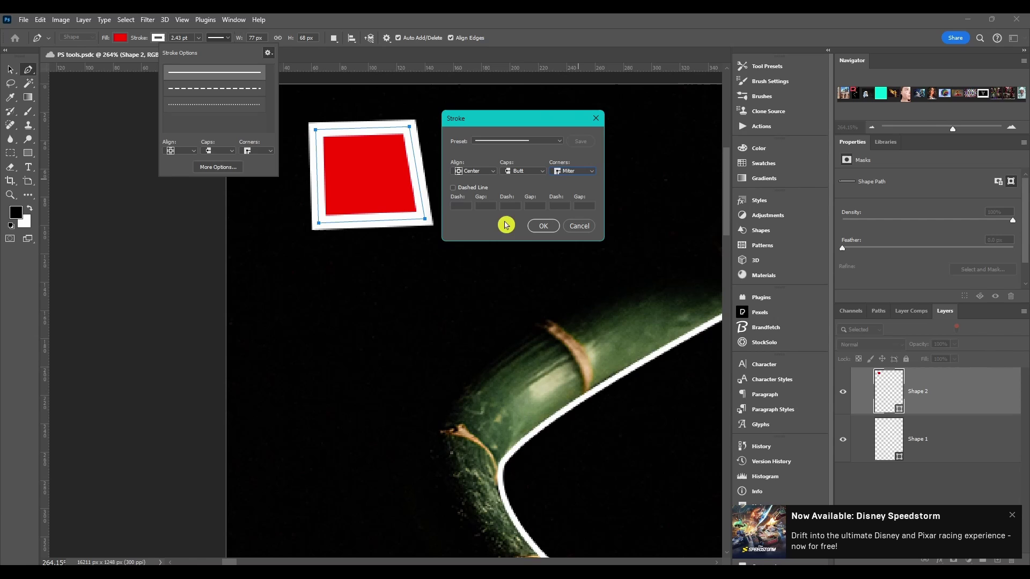
# - Set the stroke to dash 0.5 with gap 1 and save it as a new stroke preset
pyautogui.click(454, 189)
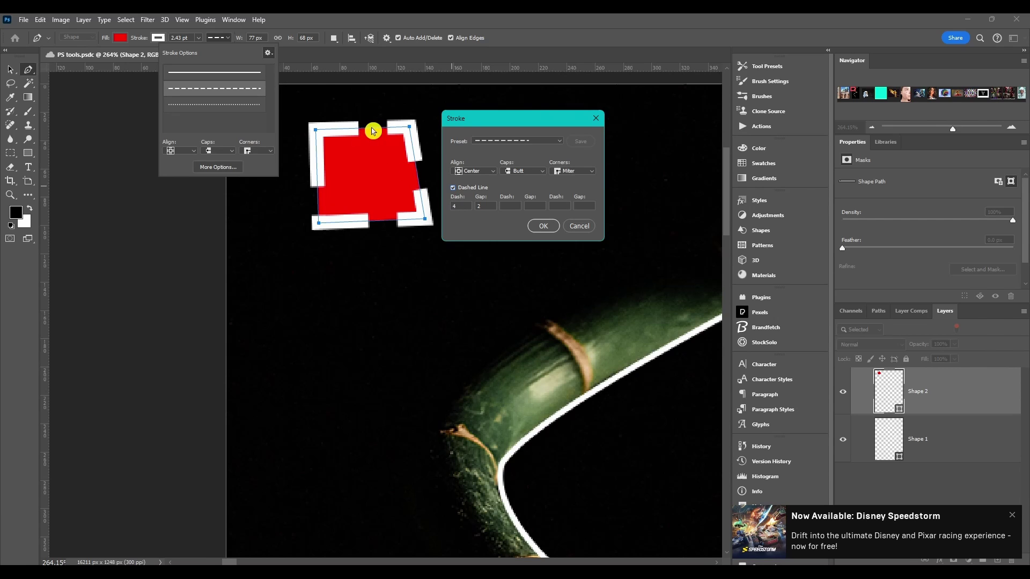
pyautogui.moveTo(455, 199); pyautogui.dragTo(266, 177)
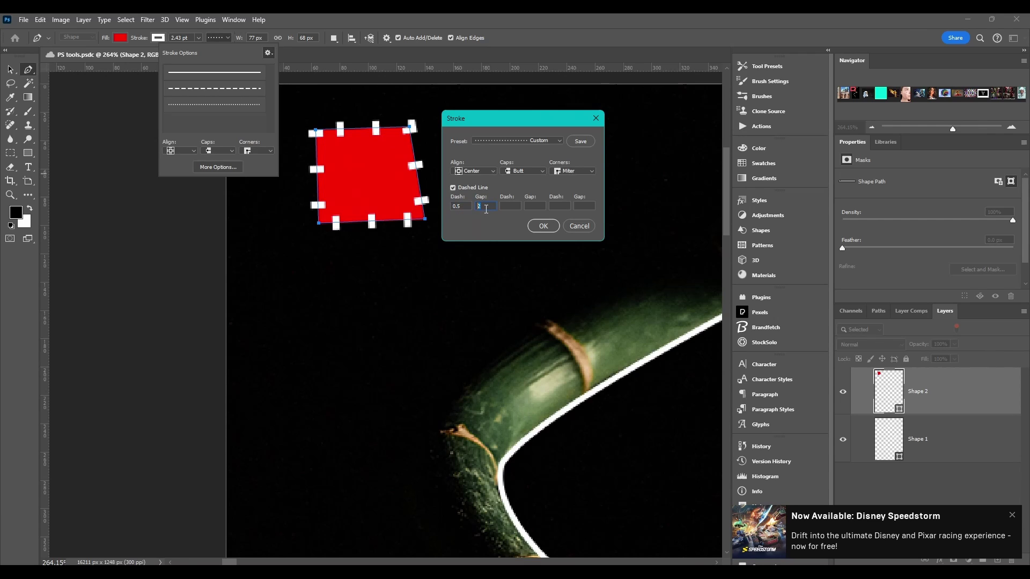
pyautogui.press('Down')
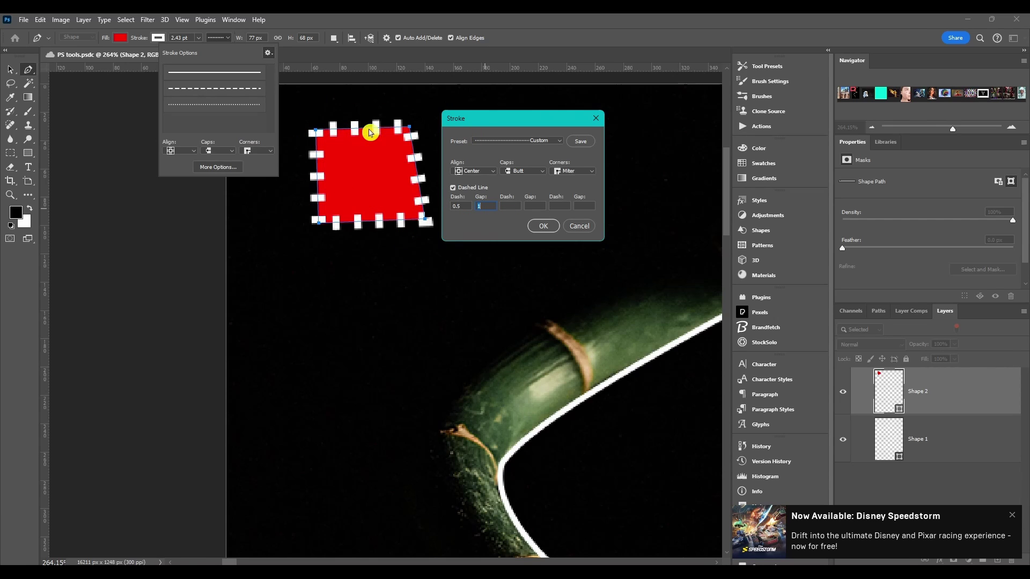
pyautogui.click(508, 206)
pyautogui.click(587, 148)
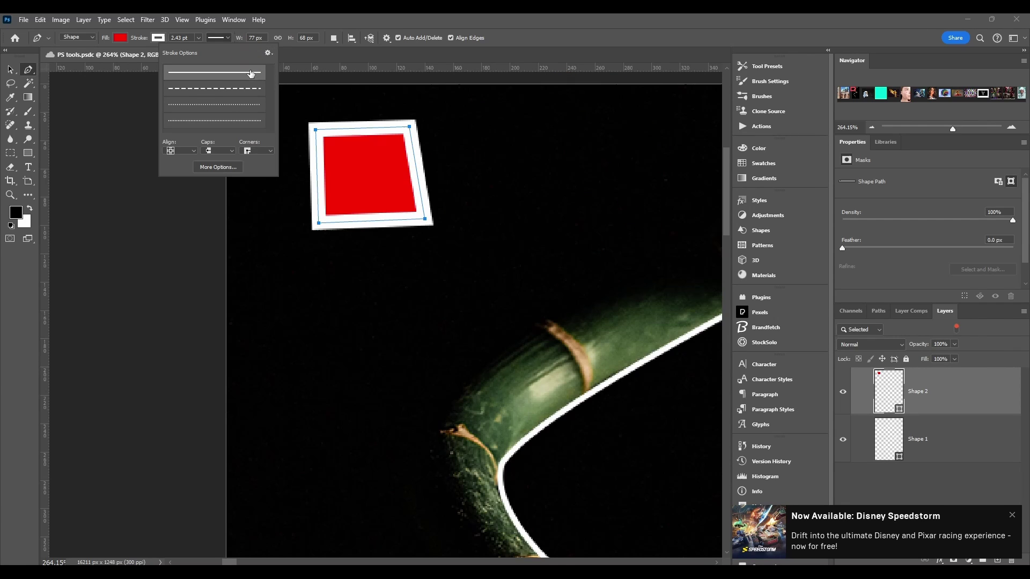
# - Give the red shape W 128 px and H 111 px and link its proportions
pyautogui.click(268, 53)
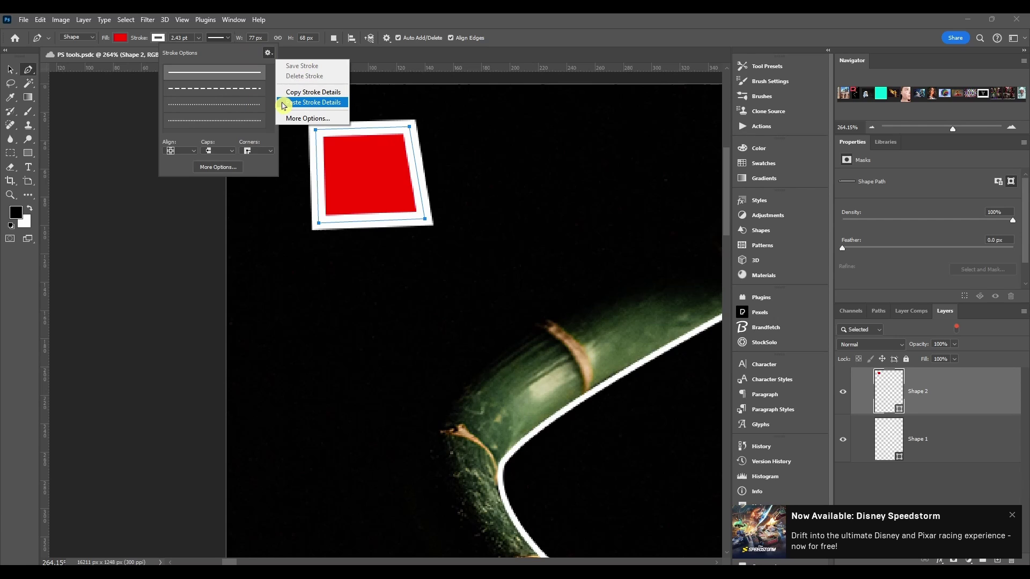
pyautogui.click(241, 53)
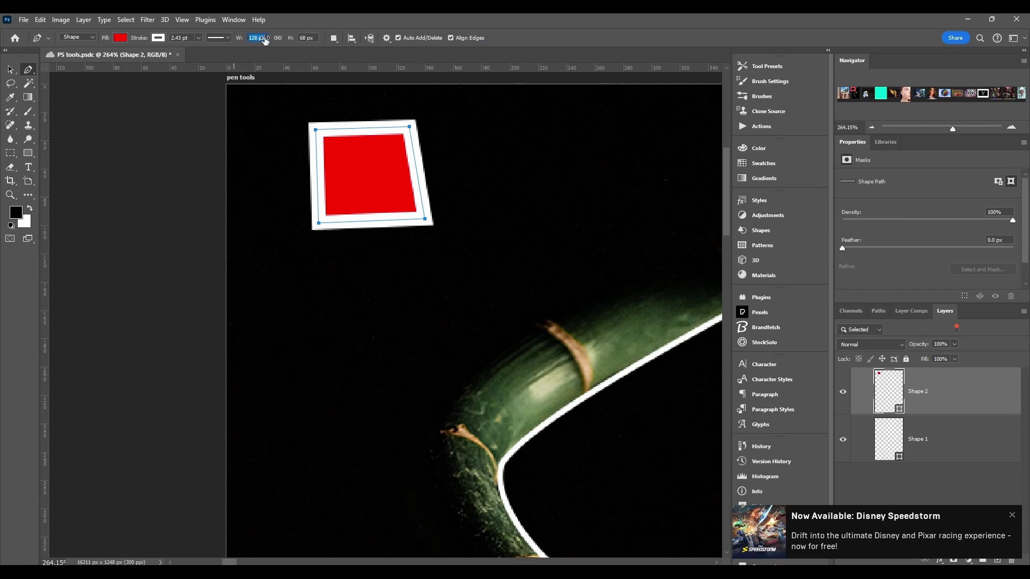
pyautogui.press('Return')
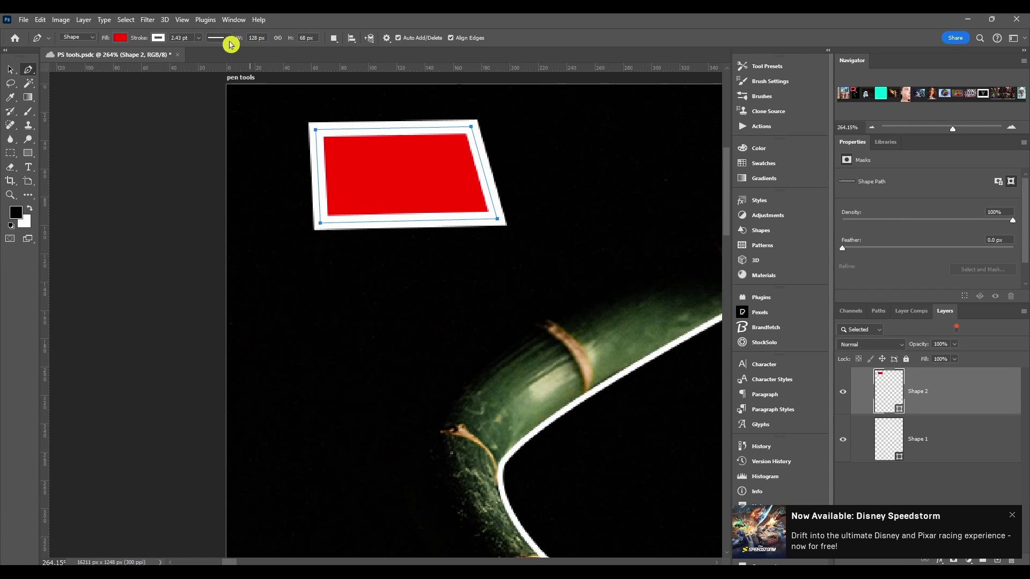
pyautogui.write('111')
pyautogui.press('Return')
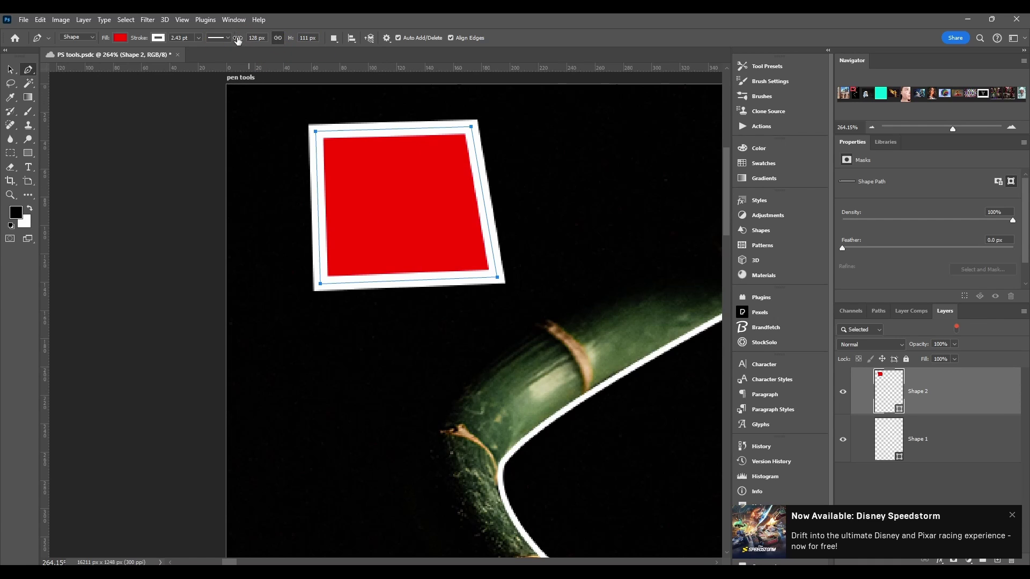
pyautogui.click(276, 38)
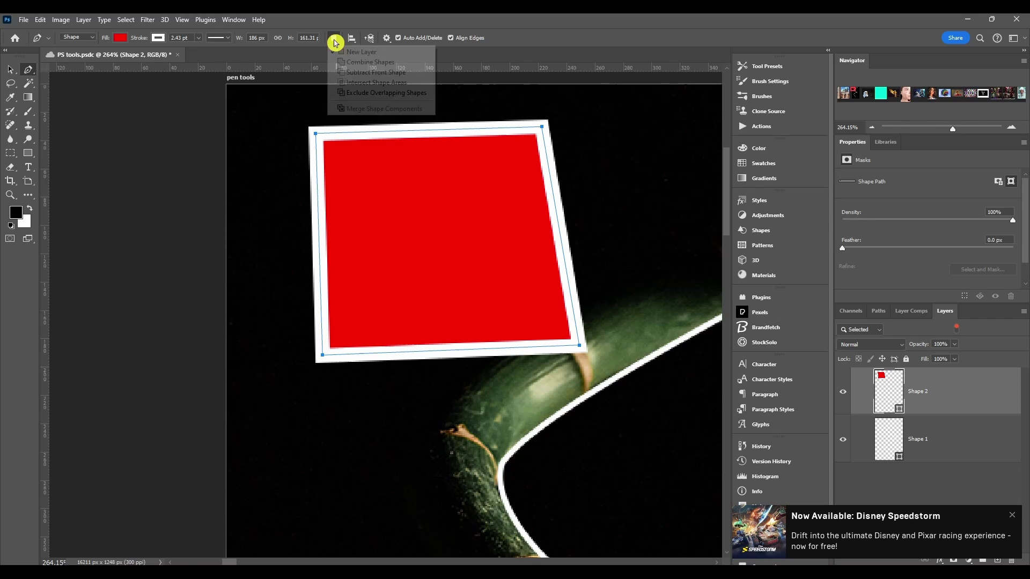
pyautogui.click(352, 42)
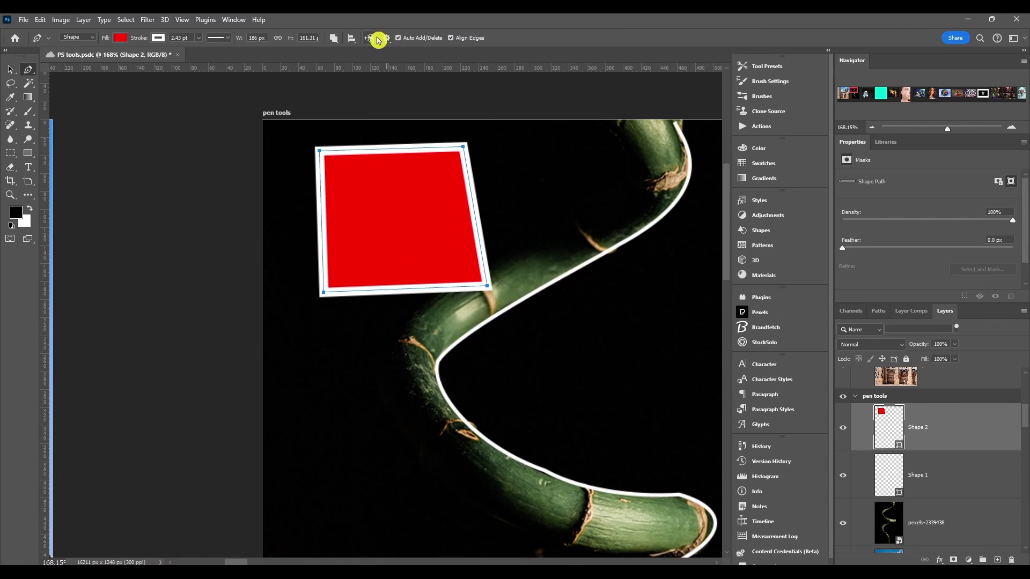
# - Try path outline thicknesses of 3, 0.5 and 1.5 px in the gear options
pyautogui.click(386, 38)
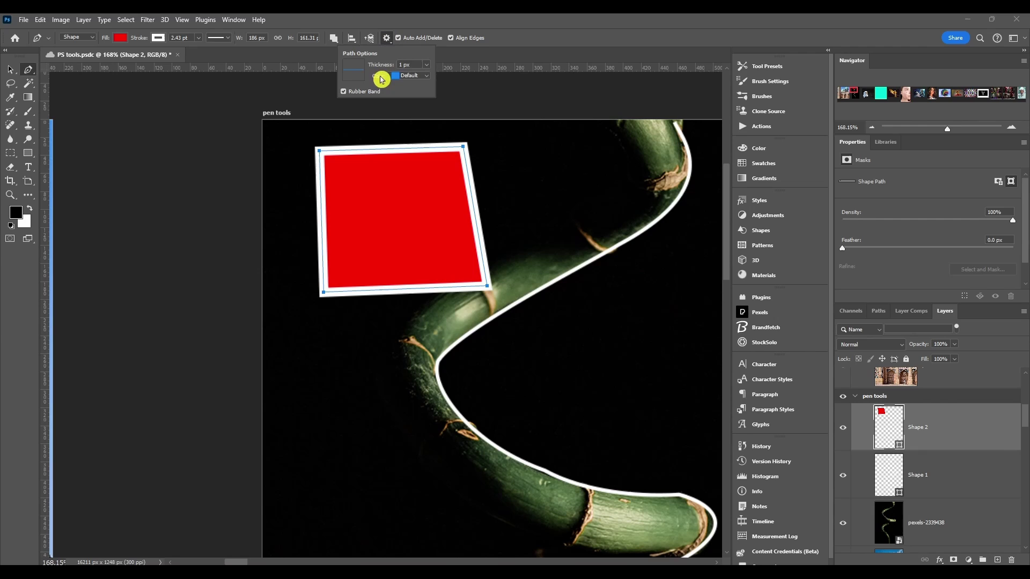
pyautogui.moveTo(379, 66); pyautogui.dragTo(386, 67)
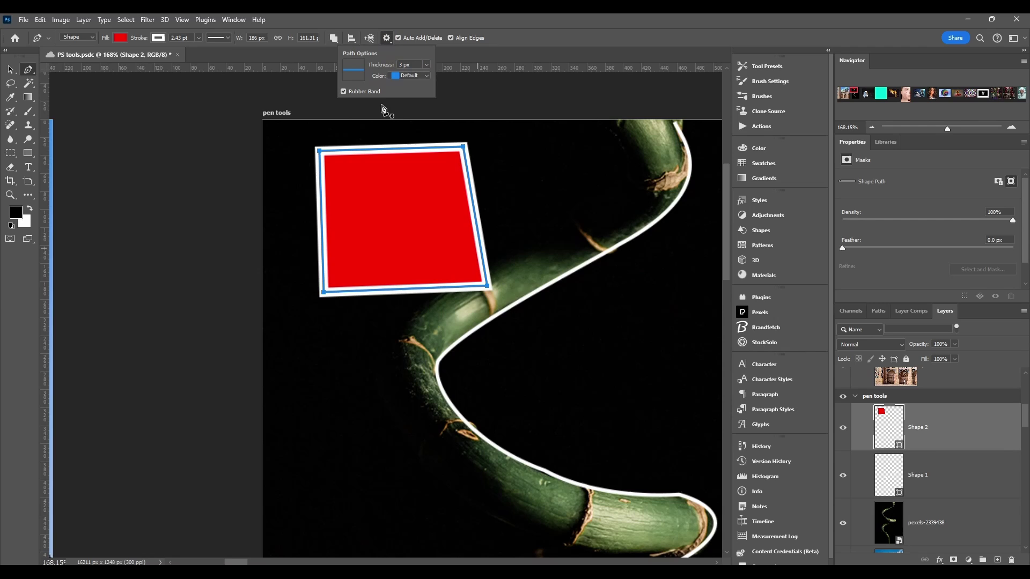
pyautogui.scroll(9, 386, 160)
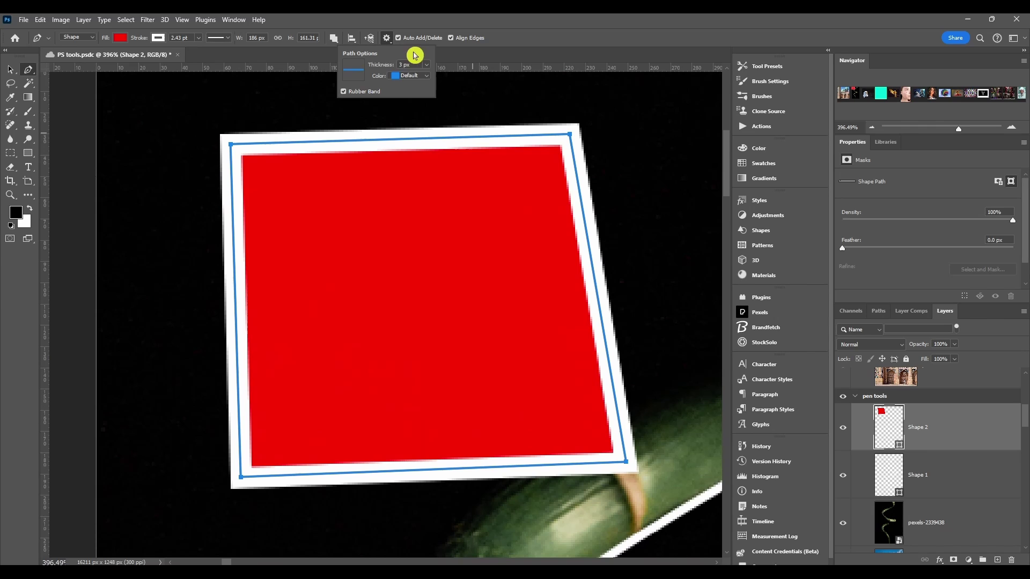
pyautogui.press('Return')
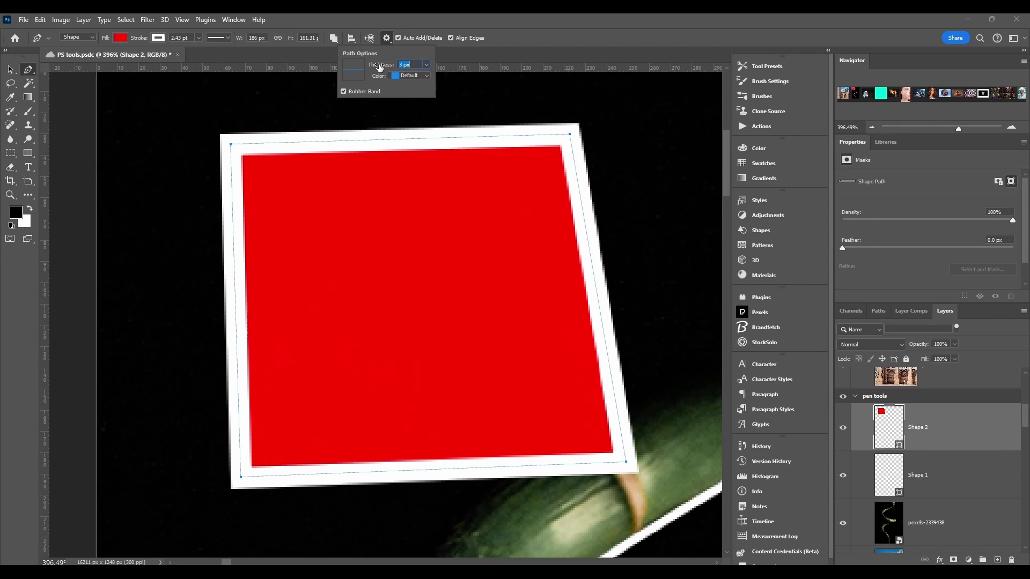
pyautogui.press('Return')
pyautogui.press('Return')
pyautogui.moveTo(379, 66); pyautogui.dragTo(390, 66)
pyautogui.click(411, 76)
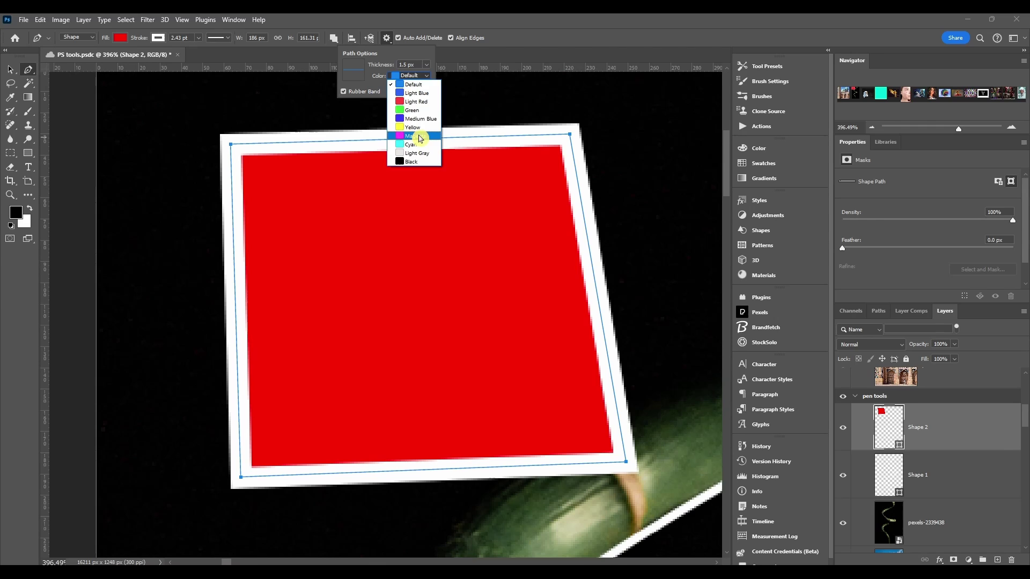
# - Try a Magenta path outline, then settle on Default colour at 1 px thickness
pyautogui.click(420, 138)
pyautogui.click(425, 76)
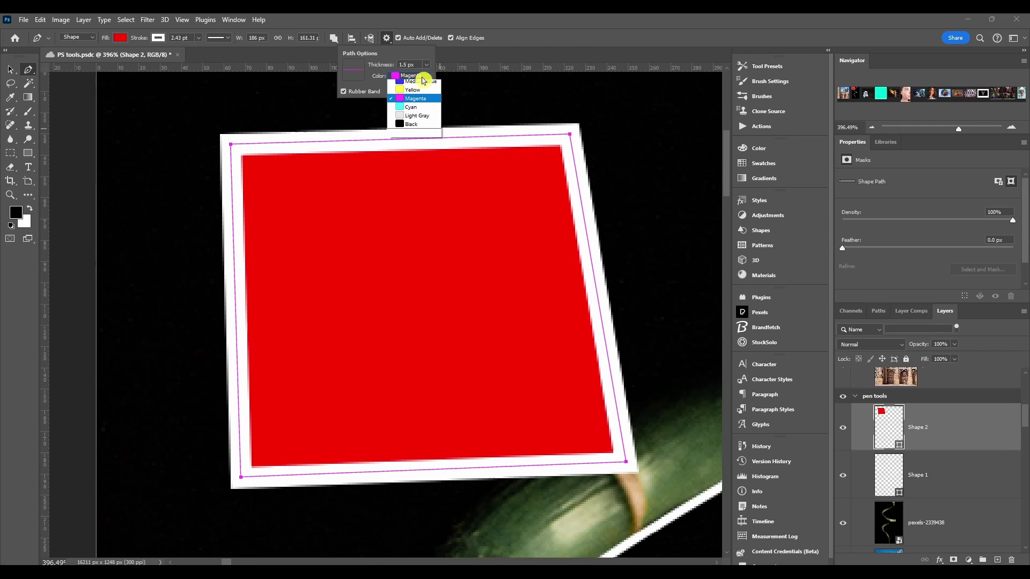
pyautogui.click(424, 83)
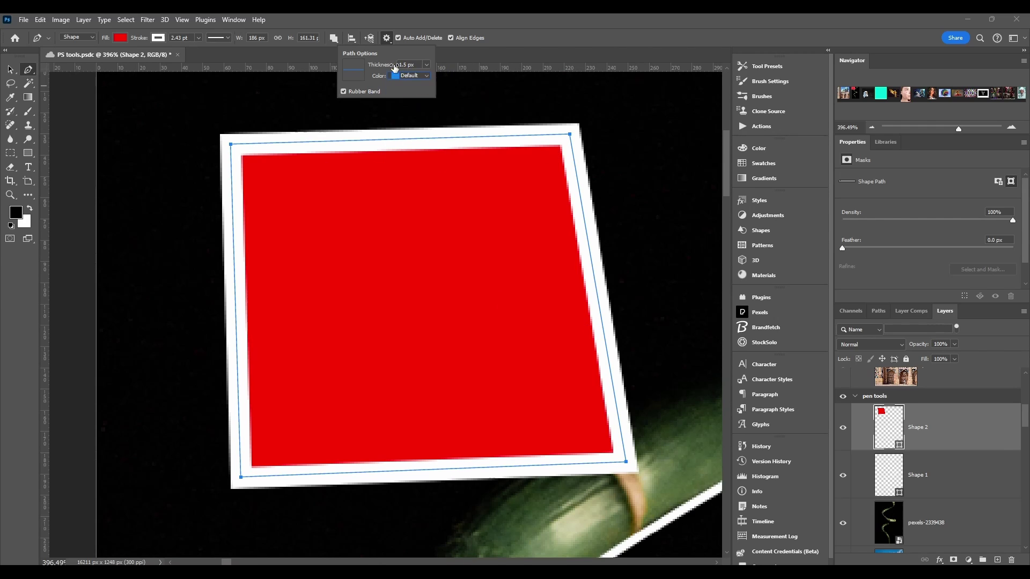
pyautogui.click(428, 68)
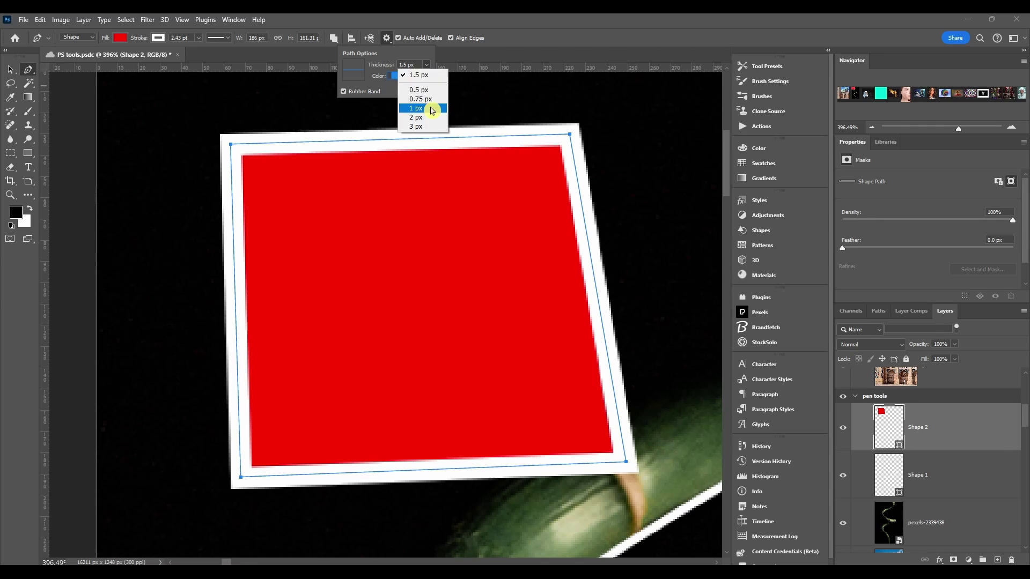
pyautogui.click(428, 110)
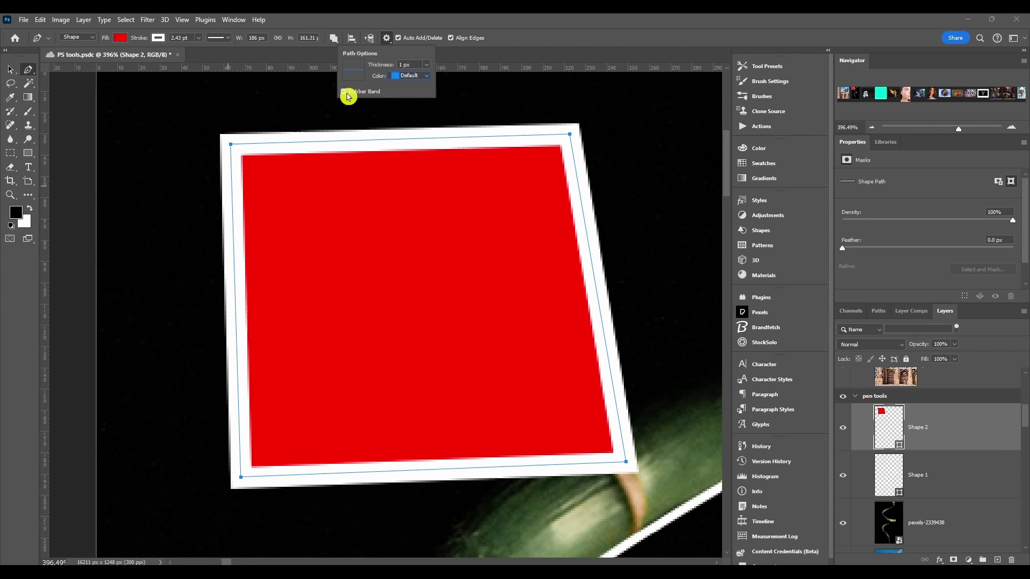
# - Place test pen anchors with Rubber Band turned off, undoing each attempt
pyautogui.click(165, 102)
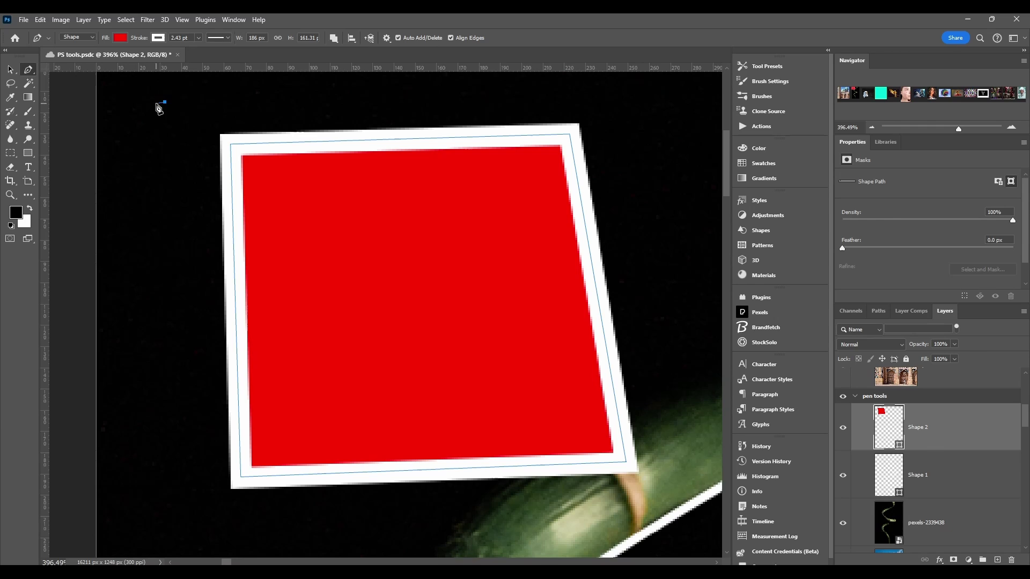
pyautogui.click(320, 102)
pyautogui.hotkey('ctrl', 'z')
pyautogui.click(386, 38)
pyautogui.click(349, 98)
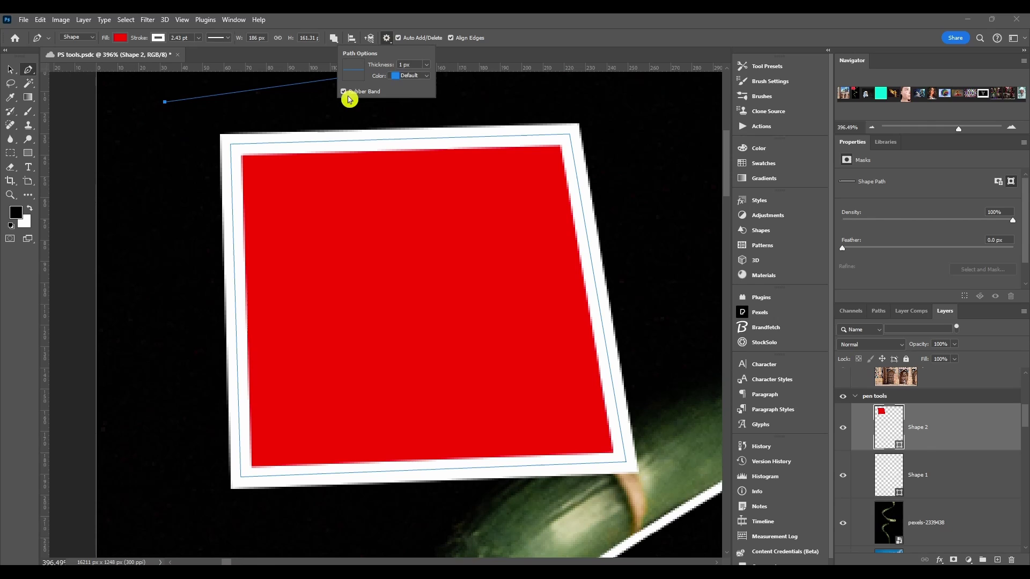
pyautogui.click(344, 92)
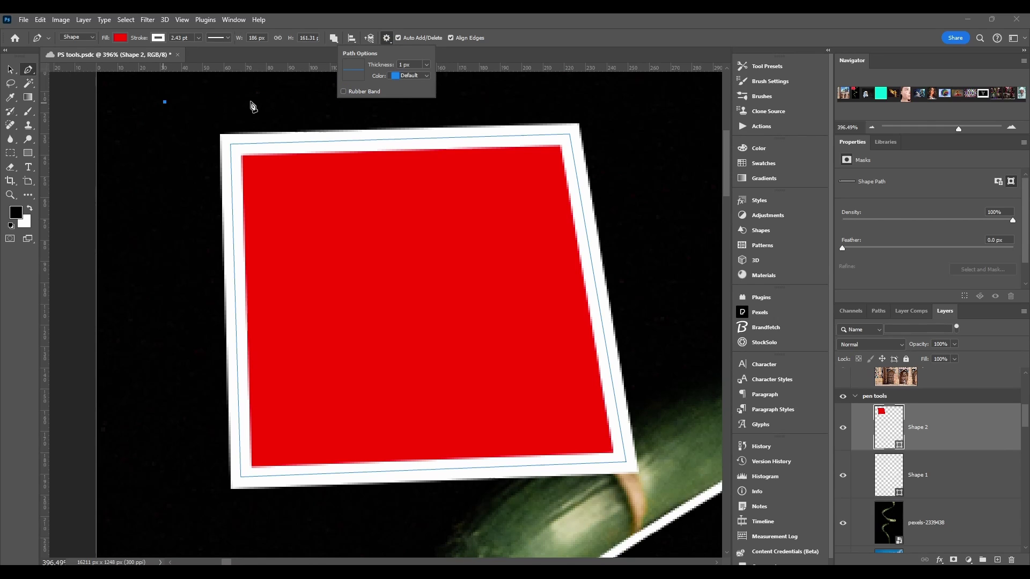
pyautogui.click(251, 101)
pyautogui.click(170, 174)
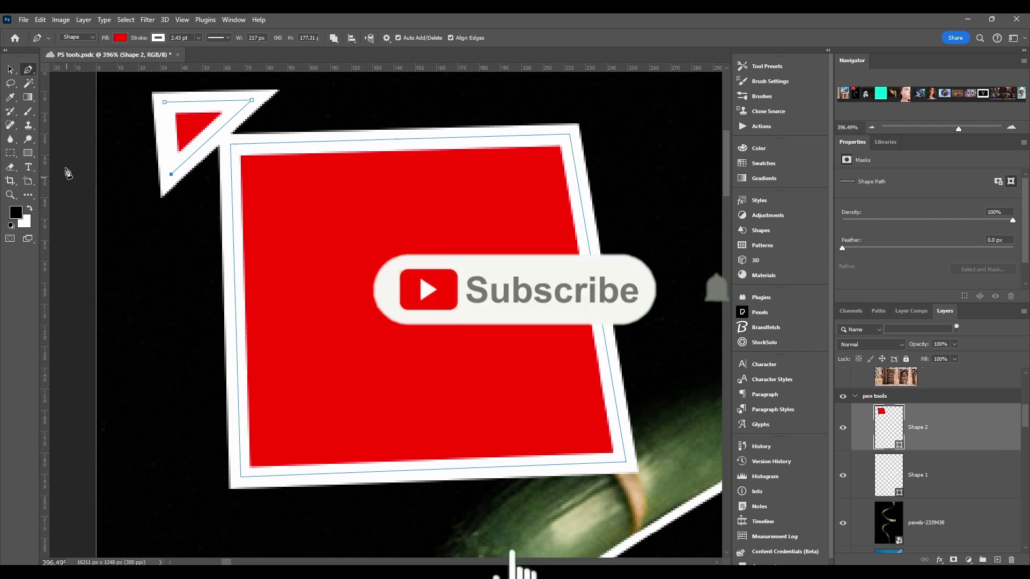
pyautogui.hotkey('ctrl', 'z')
pyautogui.hotkey('ctrl', 'z')
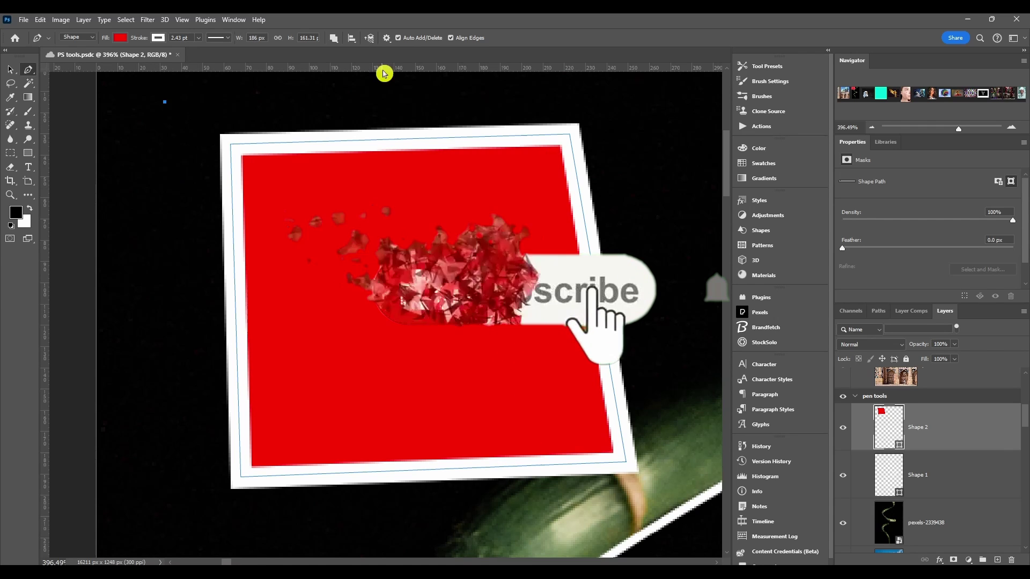
# - Re-enable Rubber Band and drag out a curved anchor near the canvas's top-left
pyautogui.click(386, 38)
pyautogui.click(344, 91)
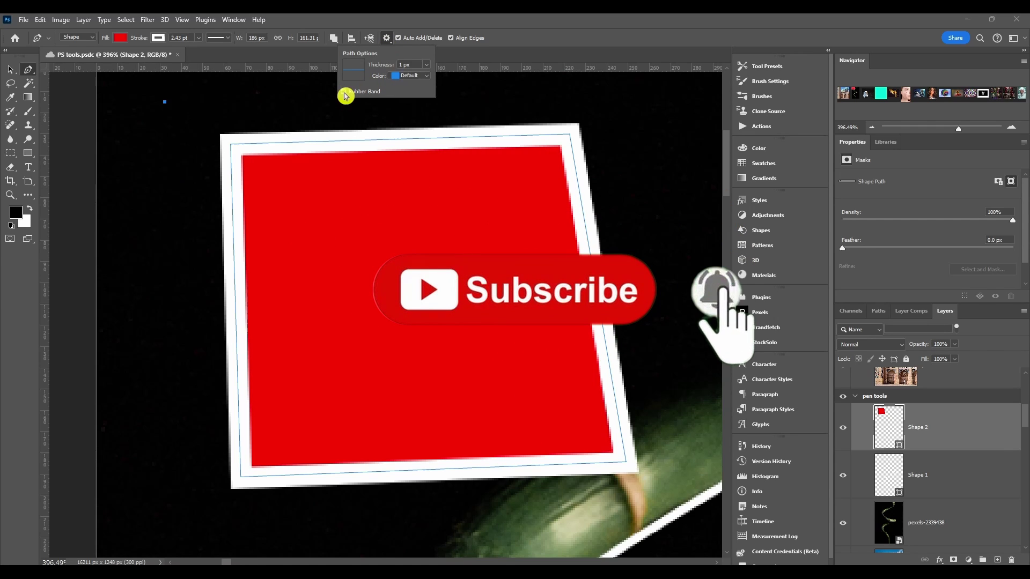
pyautogui.click(189, 108)
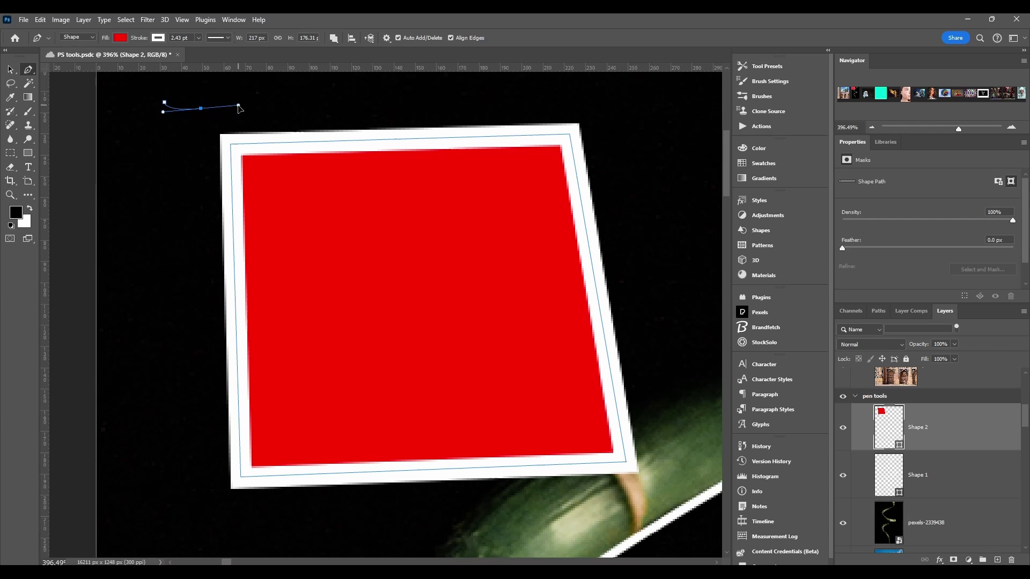
pyautogui.moveTo(201, 109); pyautogui.dragTo(211, 147)
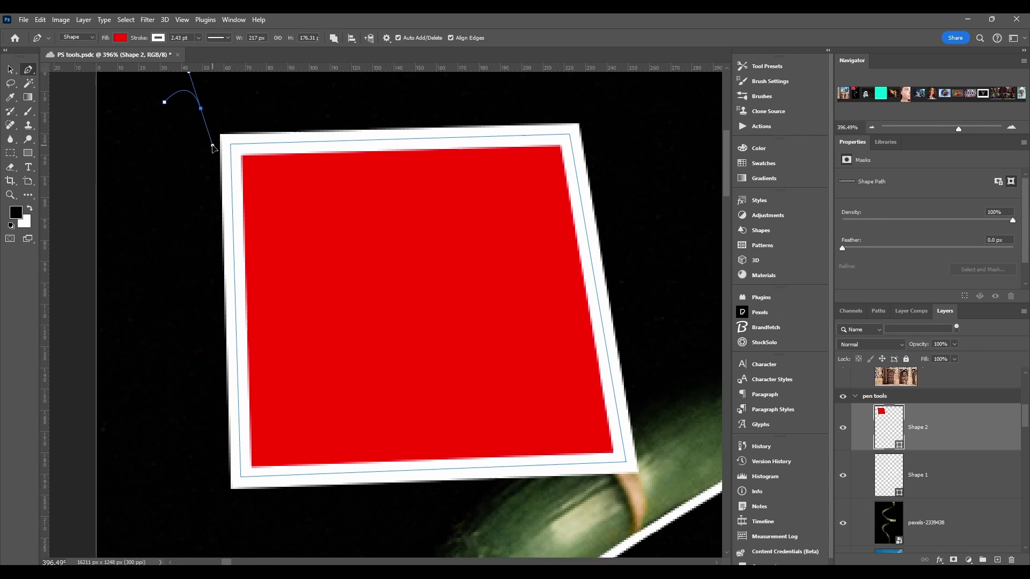